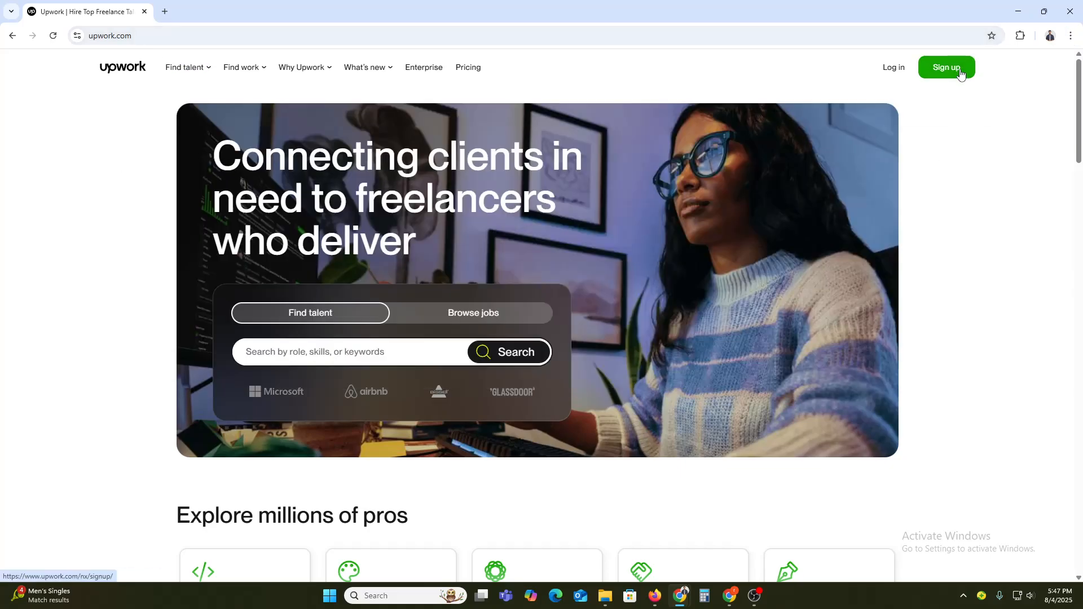
Step: Start signing up as a freelancer looking for work
click(960, 73)
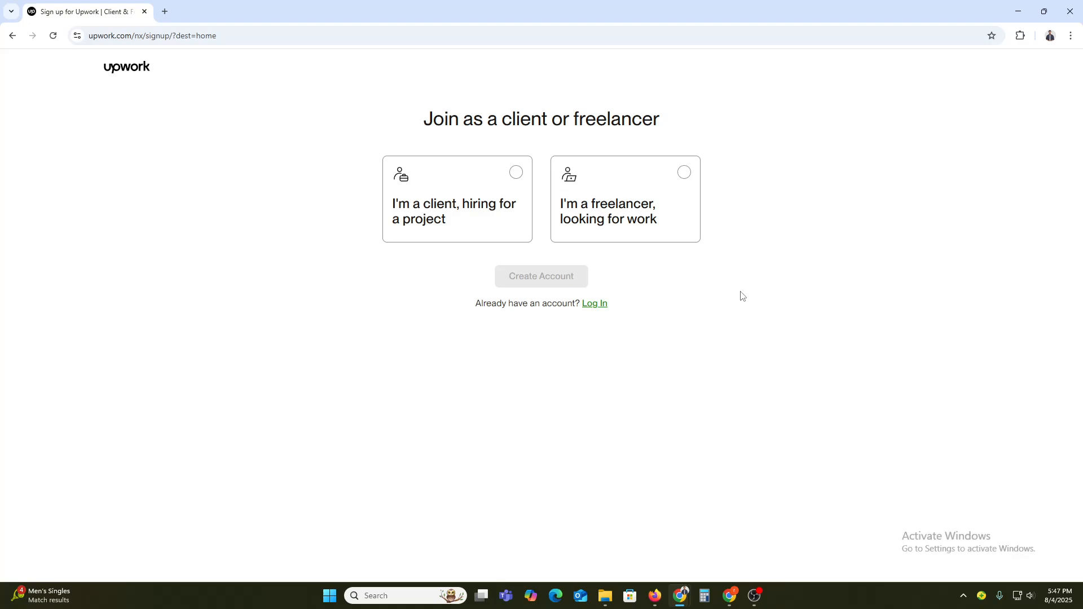
click(605, 211)
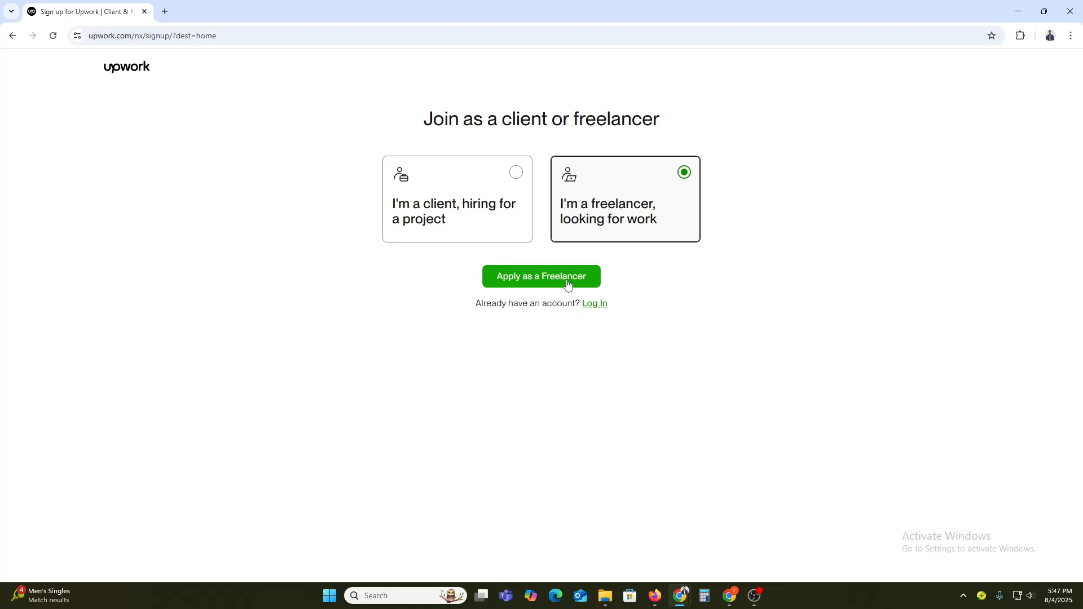
click(566, 283)
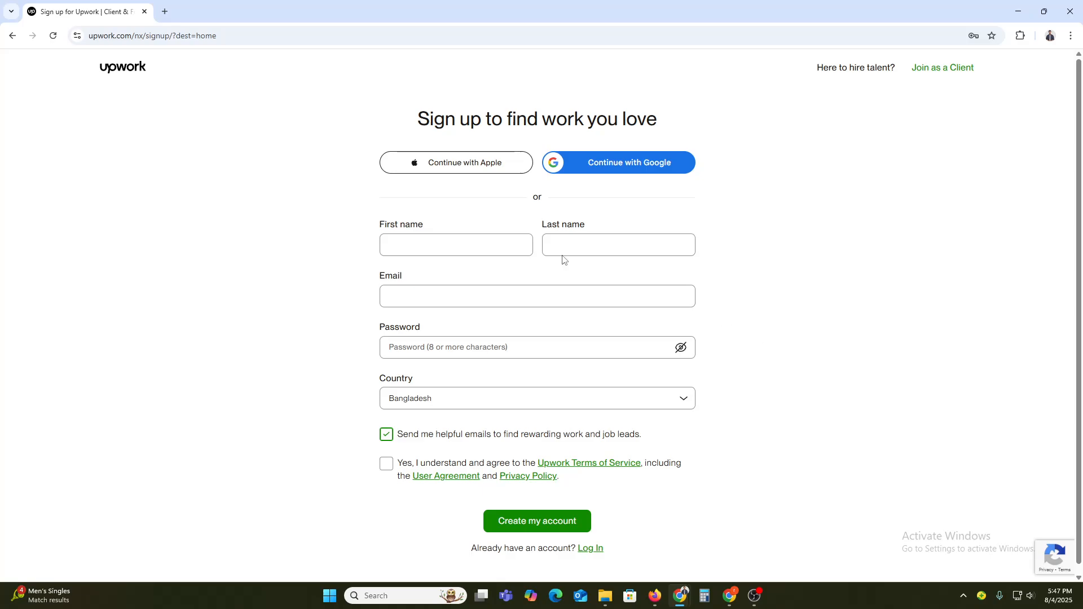
Step: Enter the first name and last name in the sign-up form
click(403, 247)
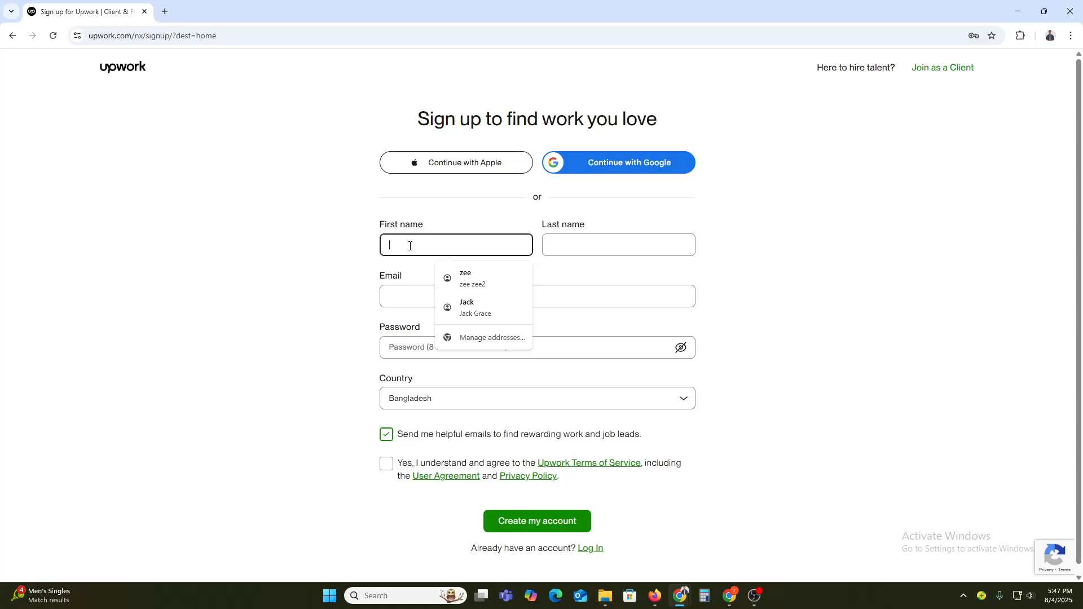
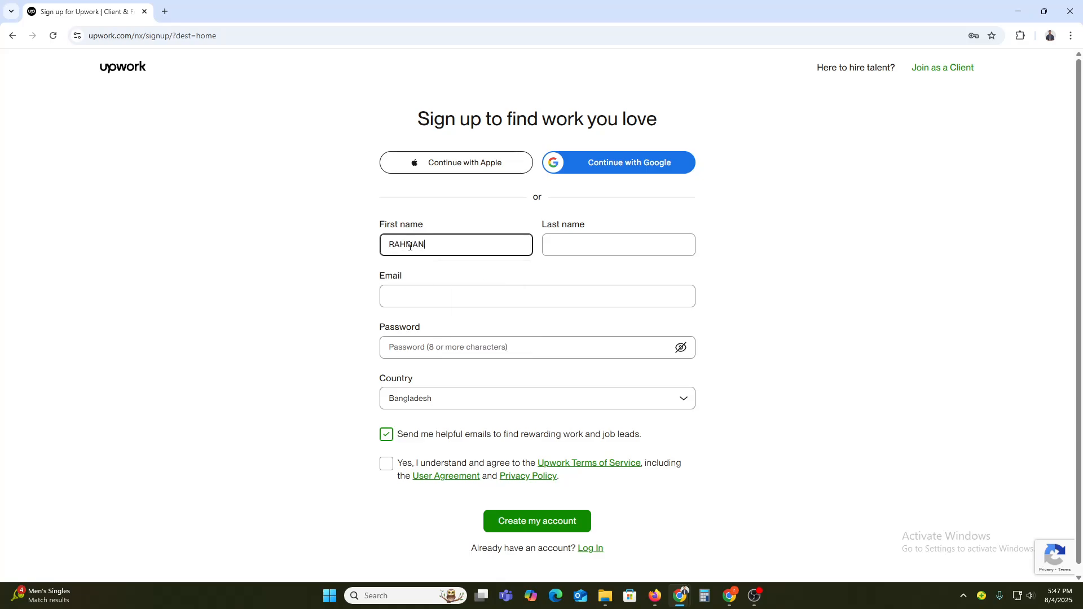
click(598, 245)
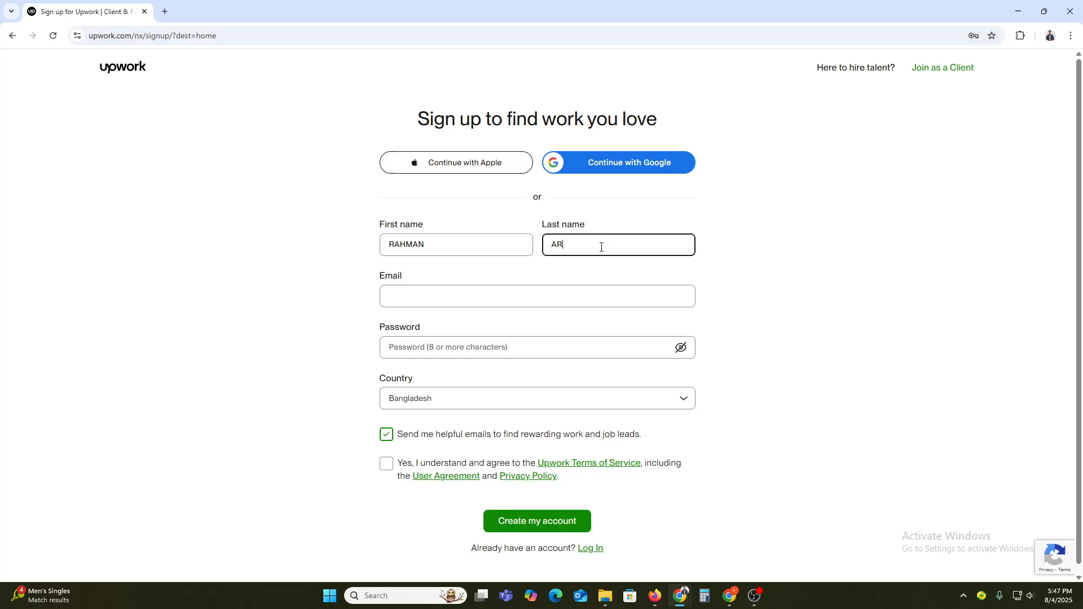
Step: Open a new tab, search for temp mail and open the Temp Mail disposable email site
click(167, 12)
text(tem)
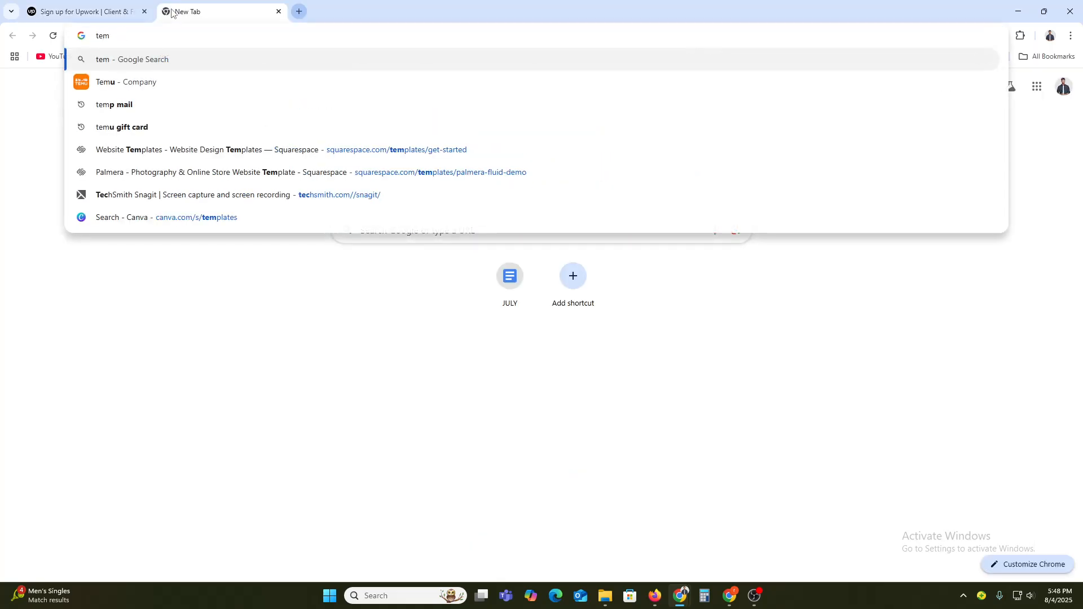
text(p)
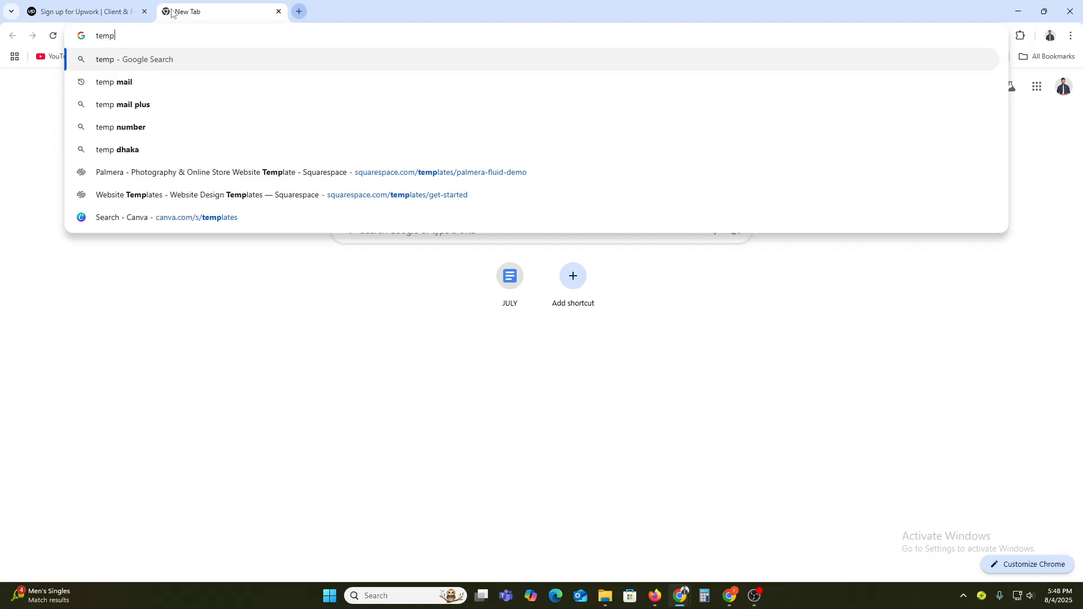
key(Down)
key(Return)
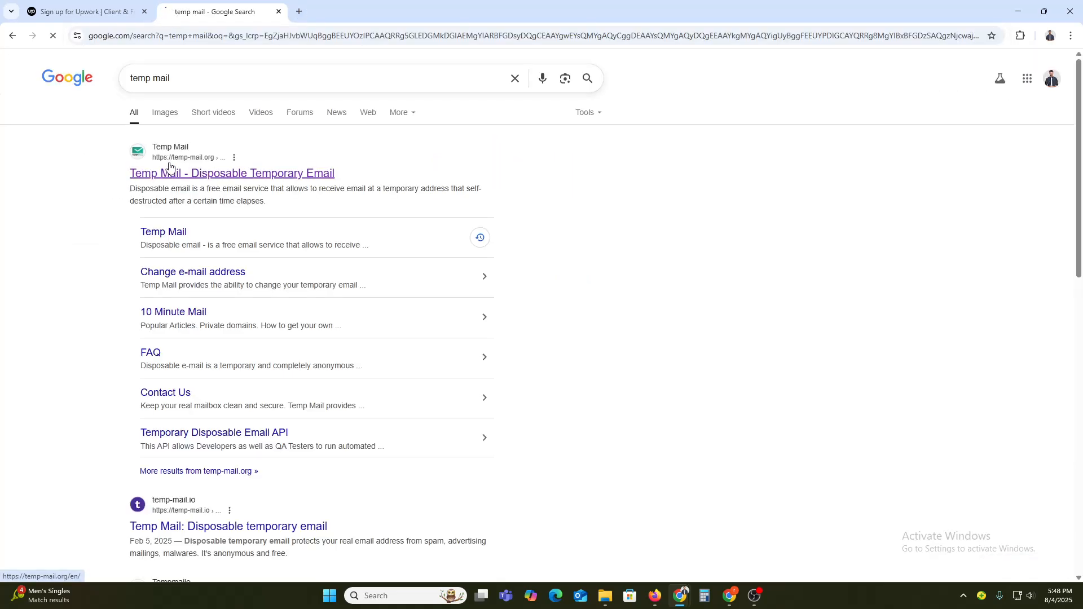
click(169, 173)
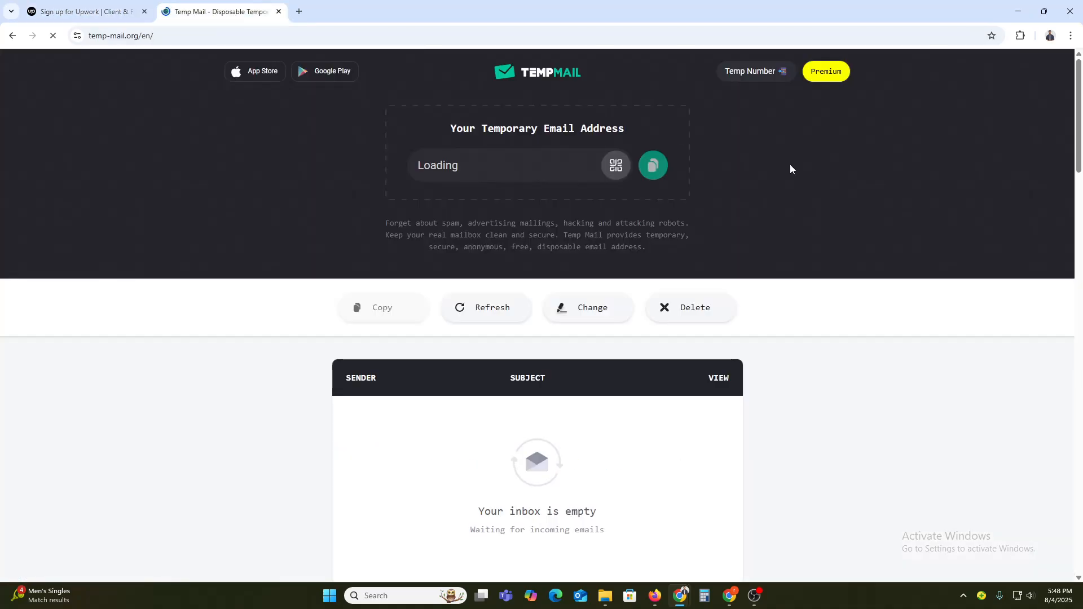
double_click(457, 165)
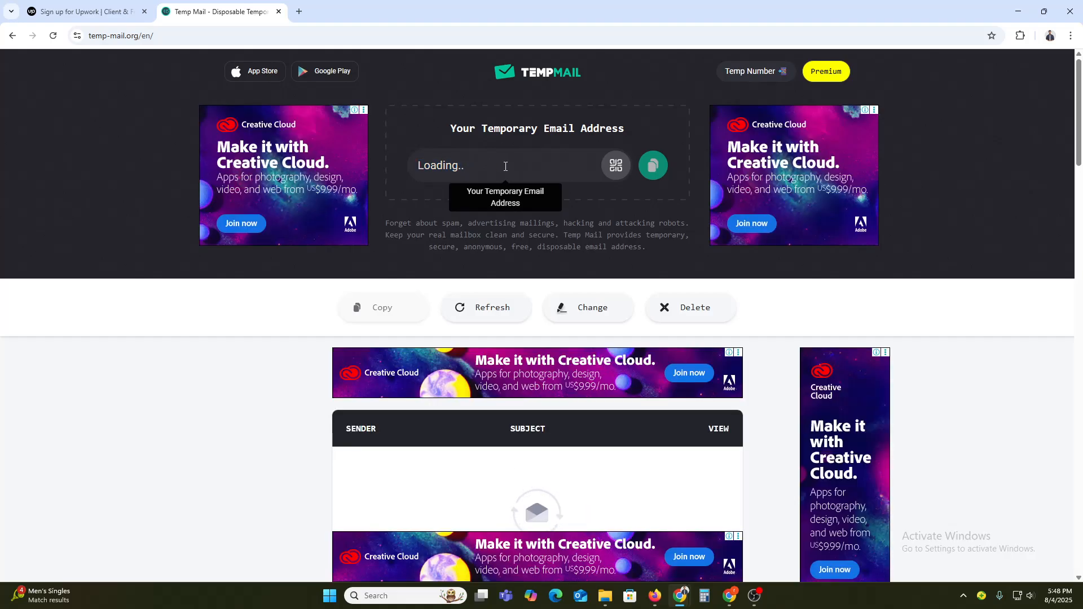
Step: Copy the generated temporary email address
click(88, 4)
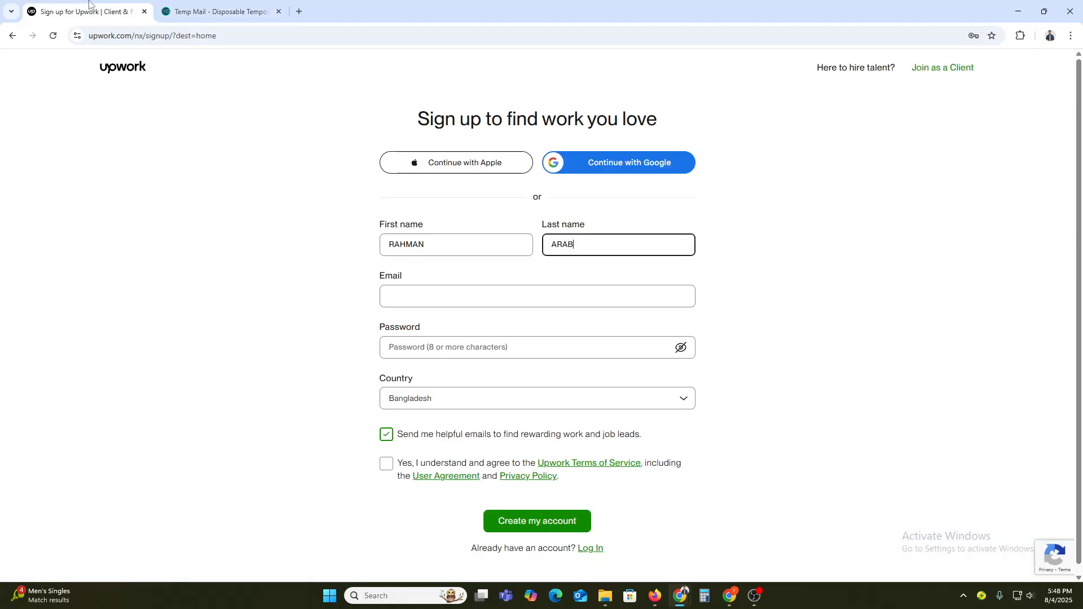
click(219, 11)
click(653, 165)
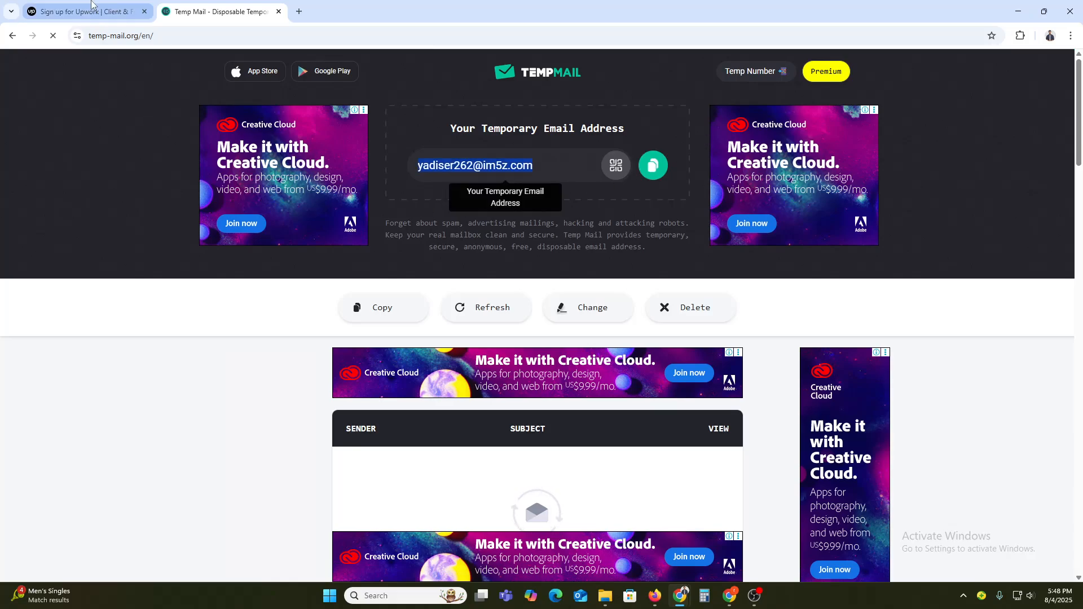
Step: Paste the temporary email address into the sign-up form's Email field
click(91, 8)
click(389, 295)
key(ctrl+v)
Step: Enter the account password
click(422, 348)
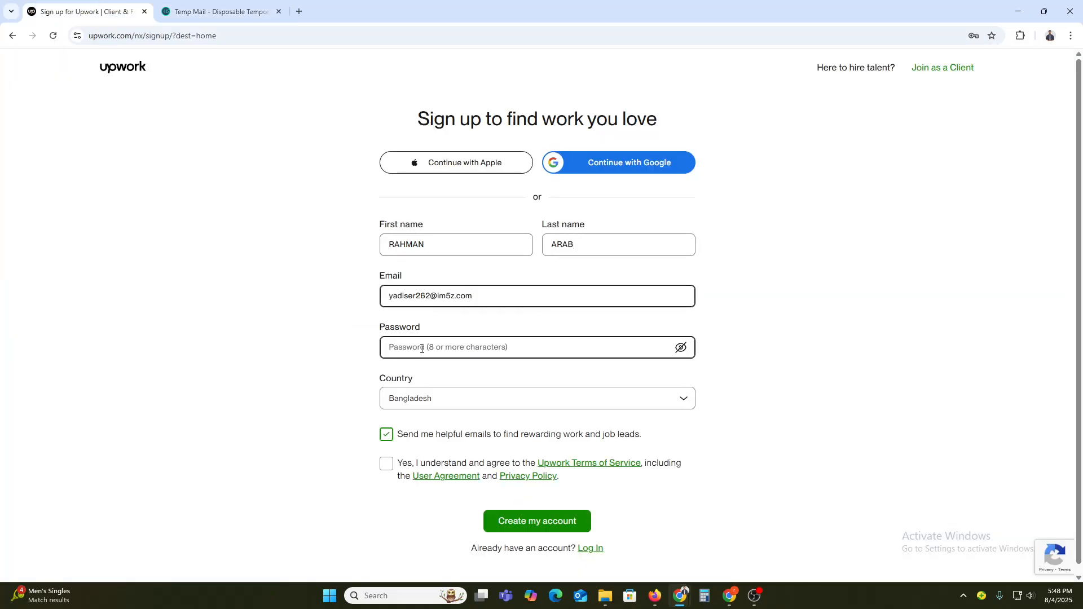
drag(430, 294, 347, 308)
click(424, 348)
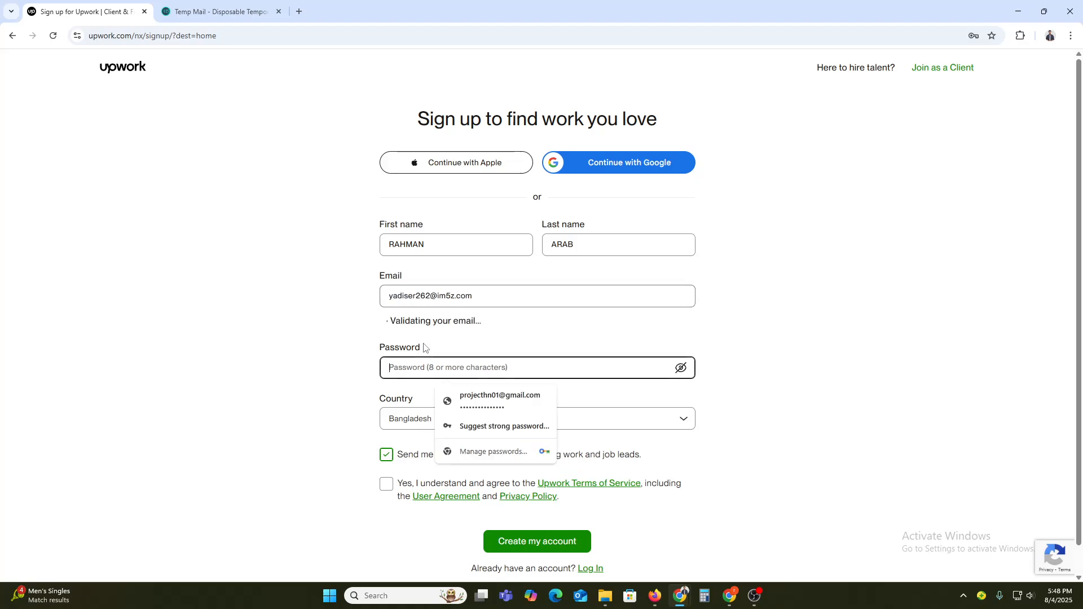
key(ctrl+v)
Step: Agree to the Upwork Terms of Service, create the account, and save the password when prompted
click(290, 354)
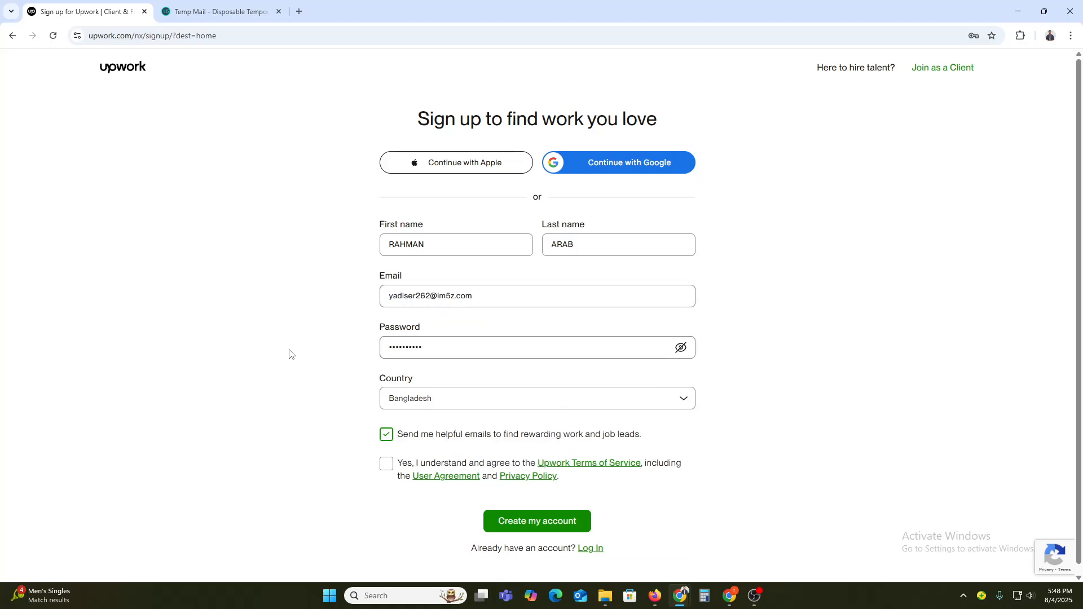
click(400, 464)
click(508, 524)
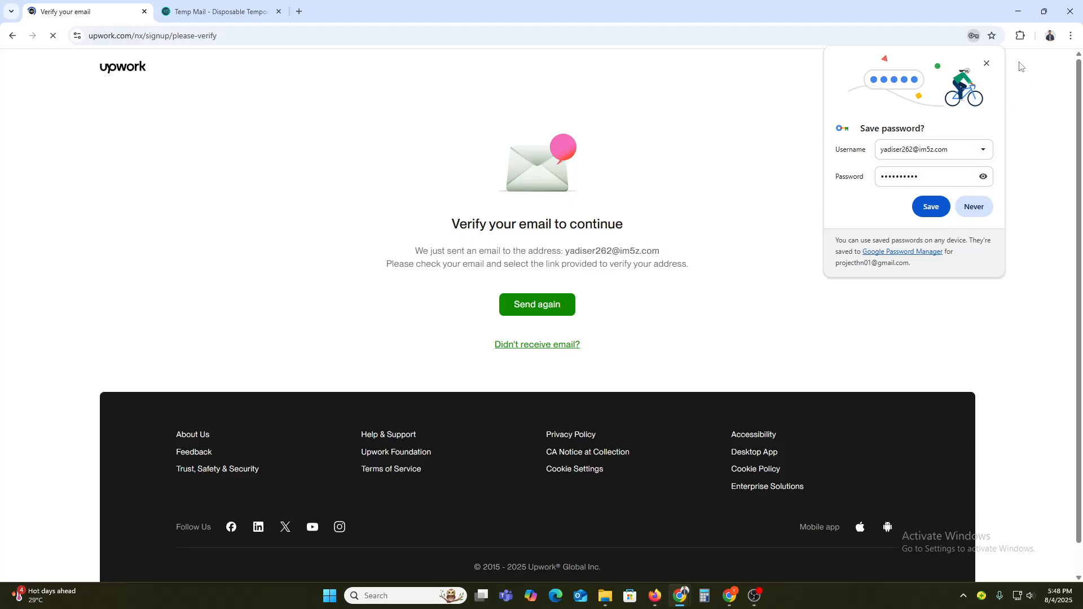
click(937, 206)
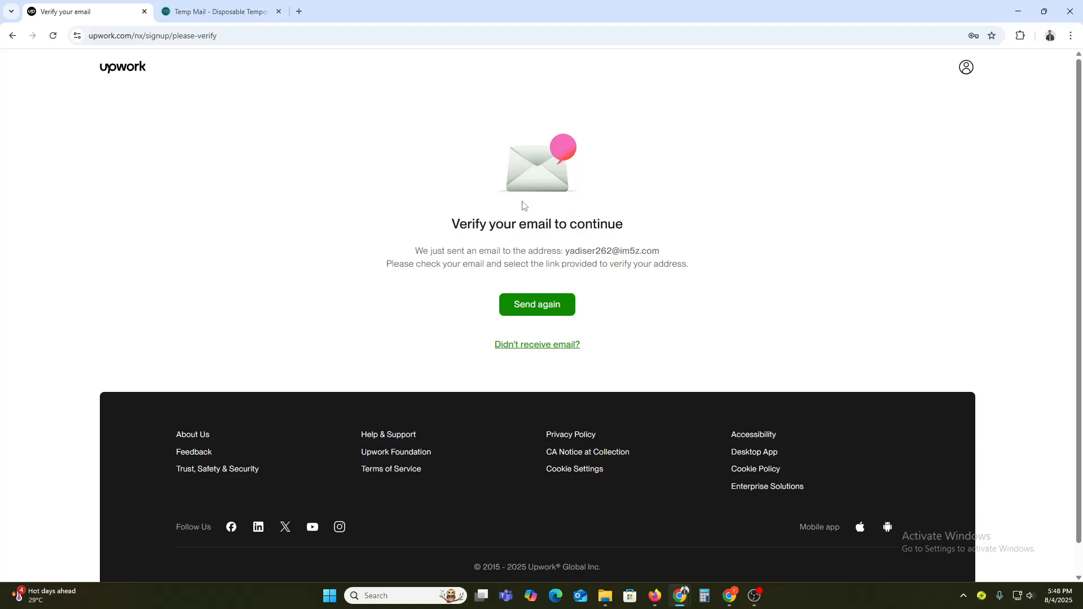
Step: Open the Upwork verification email in the temporary inbox
click(223, 11)
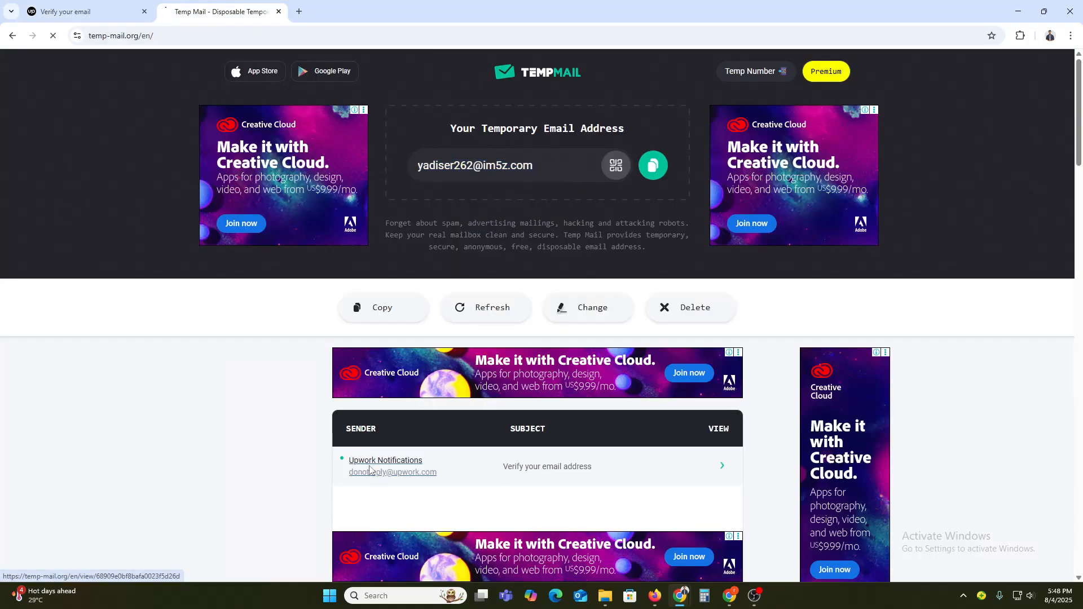
click(353, 461)
scroll(518, 457, down, 3)
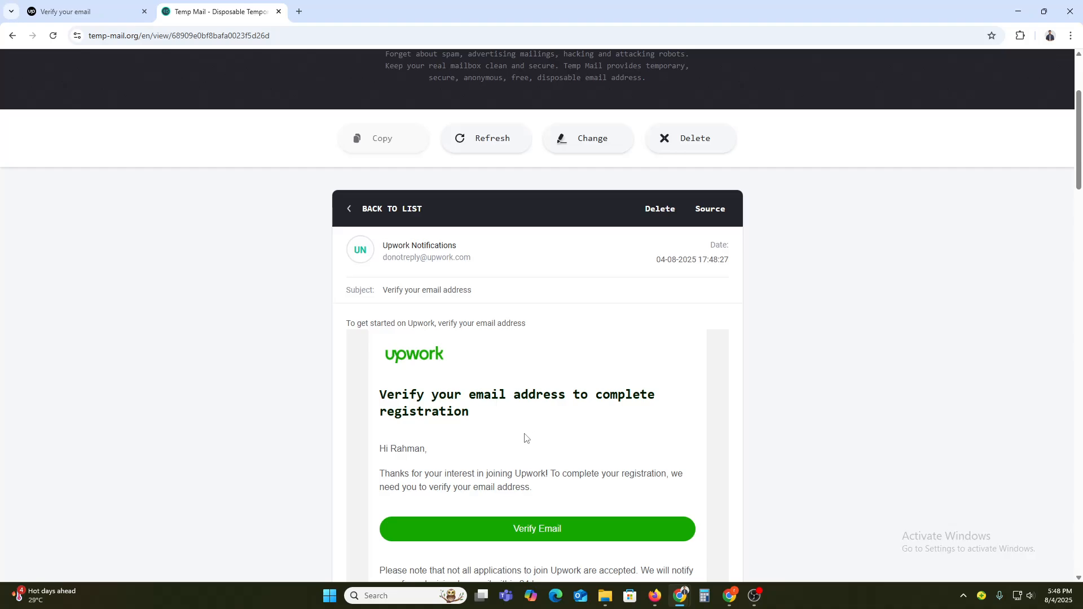
Step: Open the email's Verify Email link in a new tab to verify the account
right_click(523, 530)
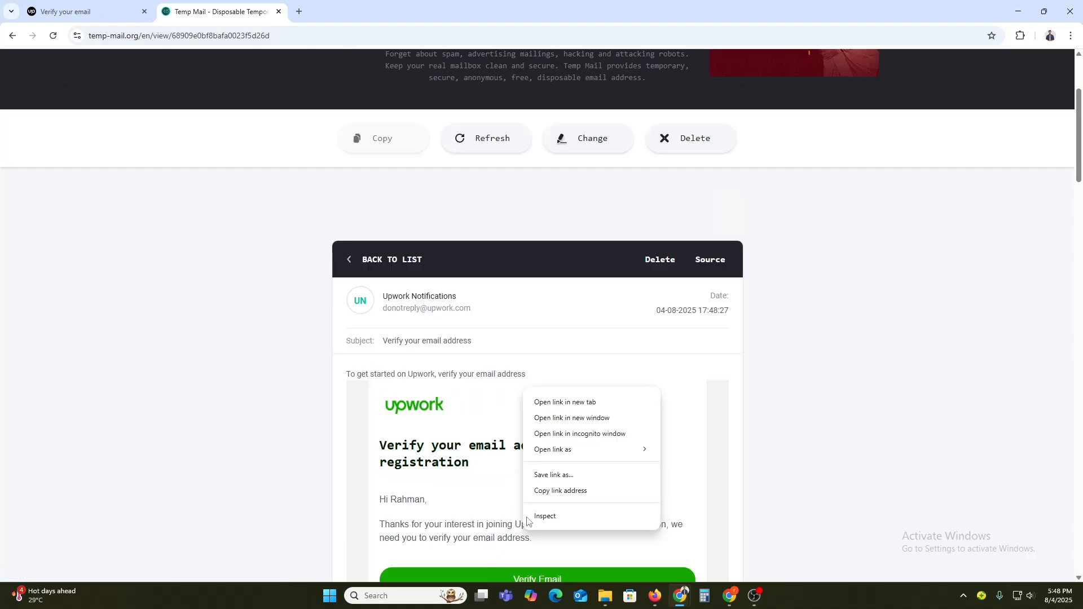
scroll(488, 544, down, 2)
click(473, 470)
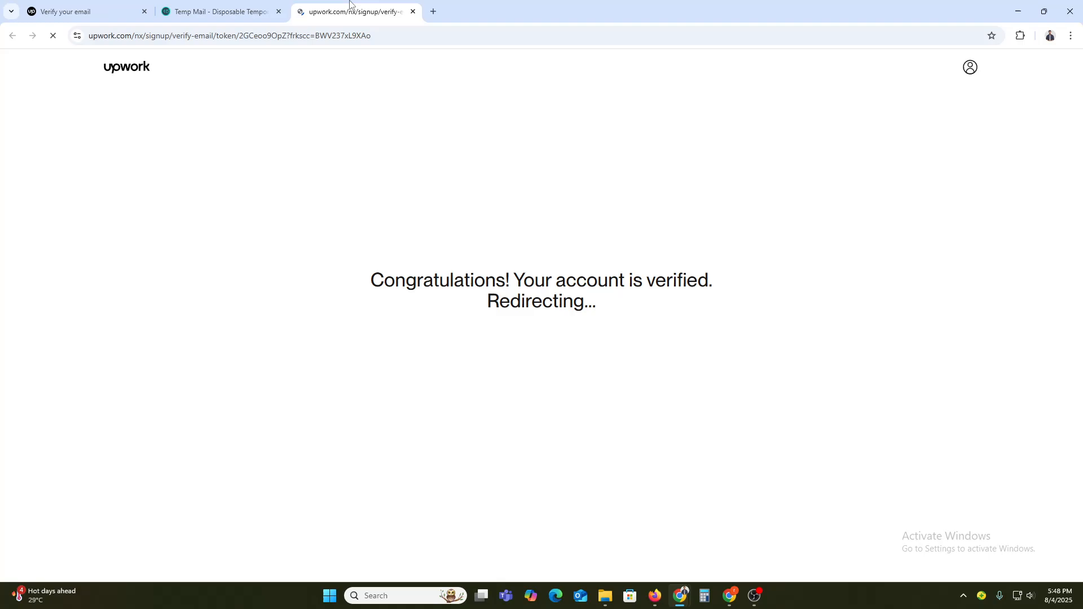
triple_click(491, 275)
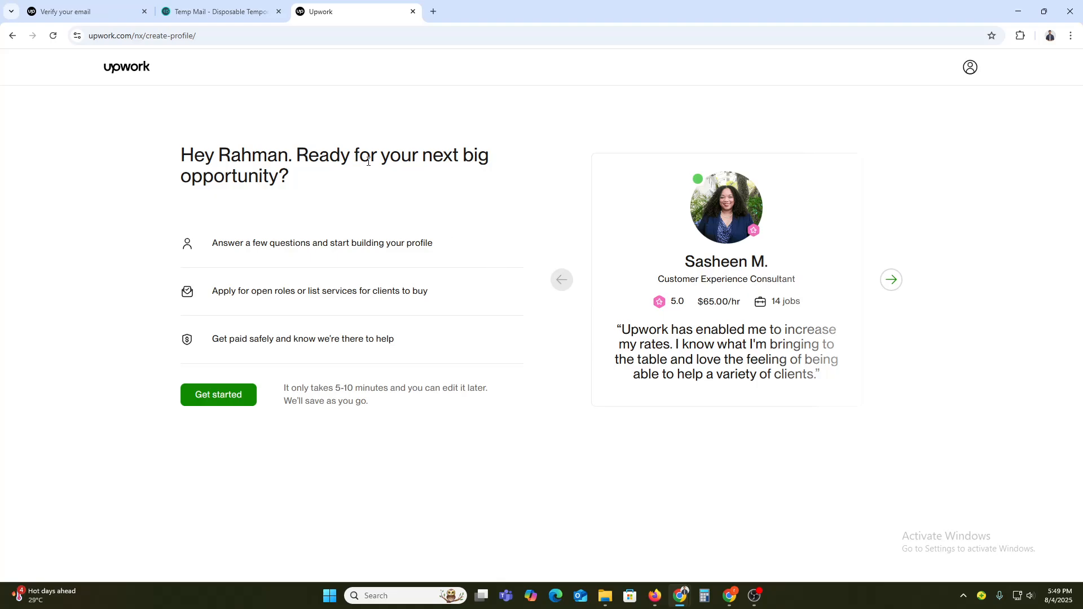
Step: Start building the profile and answer that you are brand new to freelancing
click(218, 397)
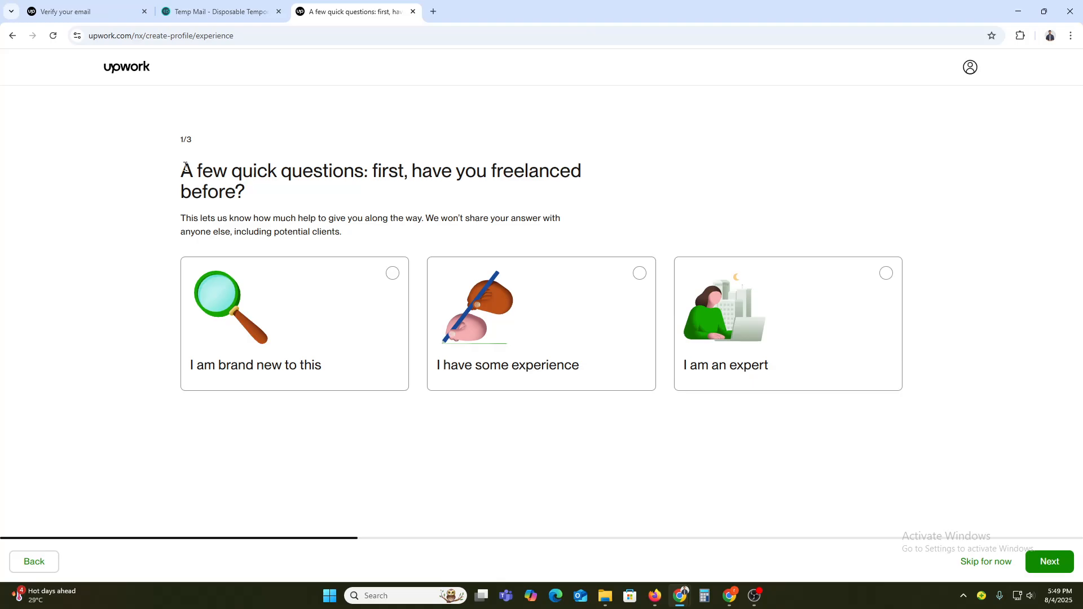
drag(182, 168, 309, 173)
click(416, 169)
click(312, 309)
click(1050, 562)
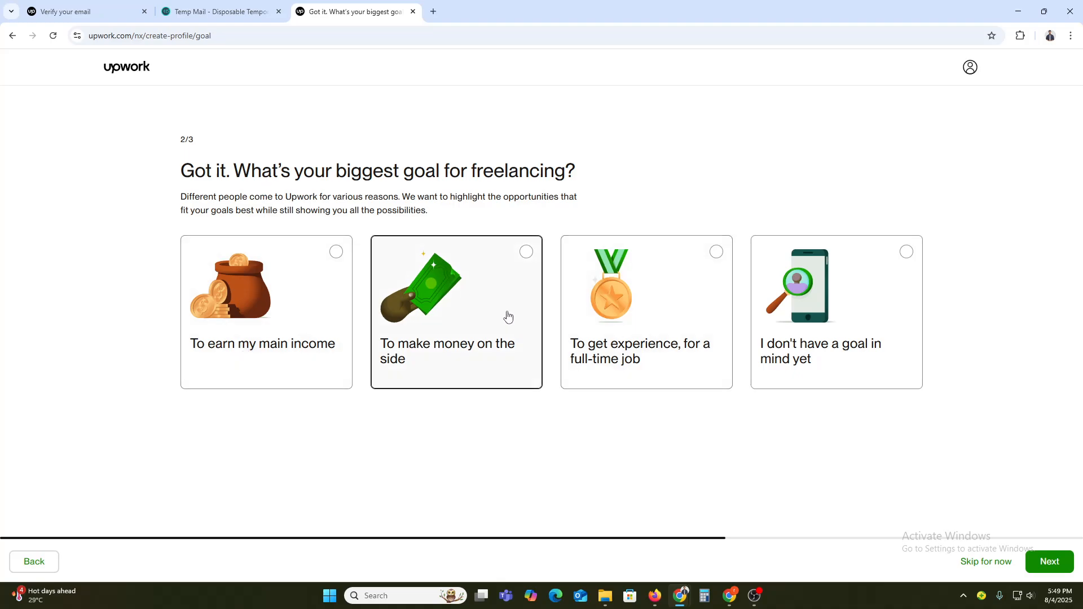
Step: Choose getting experience for a full-time job as the freelancing goal
click(647, 322)
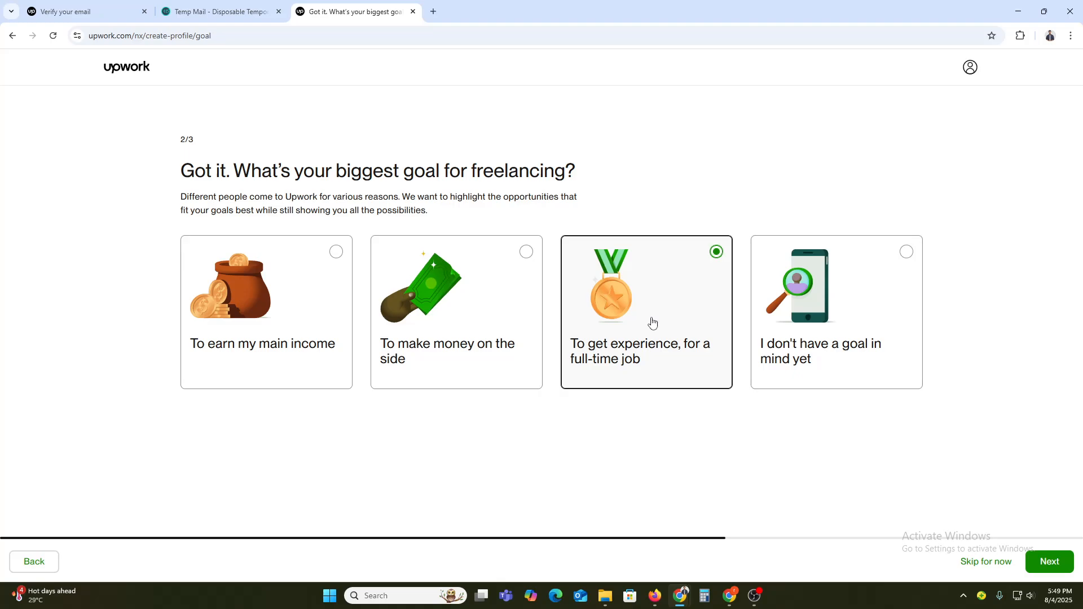
click(1033, 559)
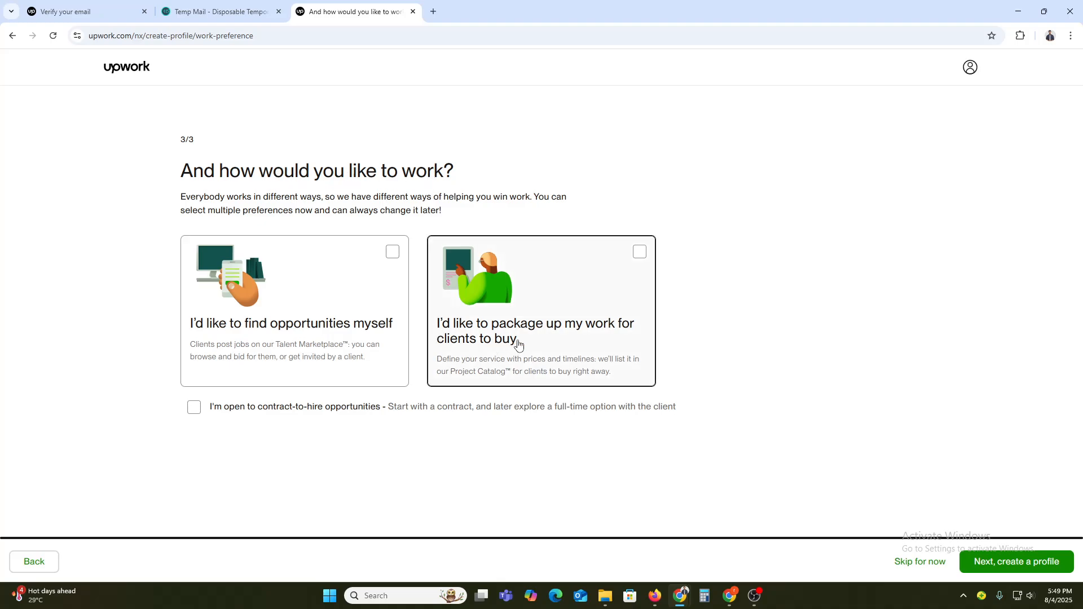
Step: Choose to find opportunities yourself, mark openness to contract-to-hire, and continue to create the profile
click(365, 342)
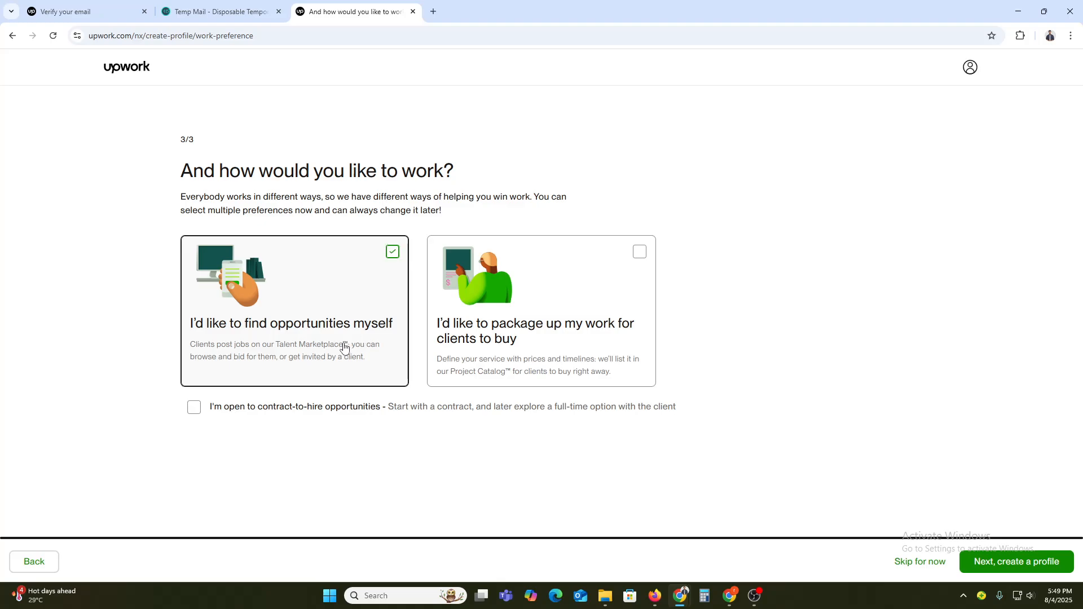
click(276, 406)
click(1009, 562)
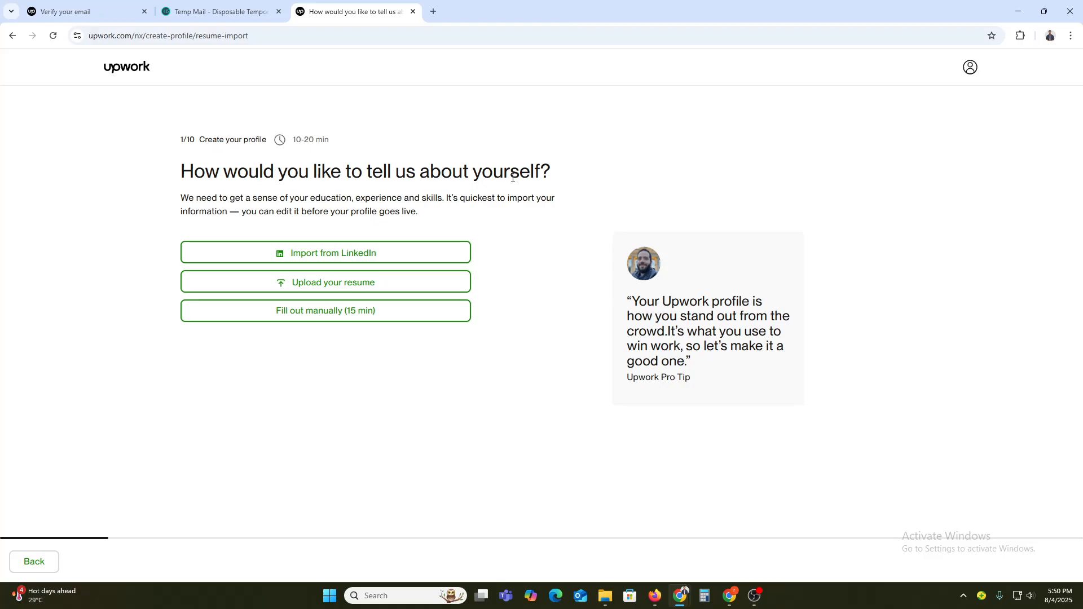
Step: Choose to fill out the profile manually and select the Writing specialty Editing & Proofreading Services
click(326, 314)
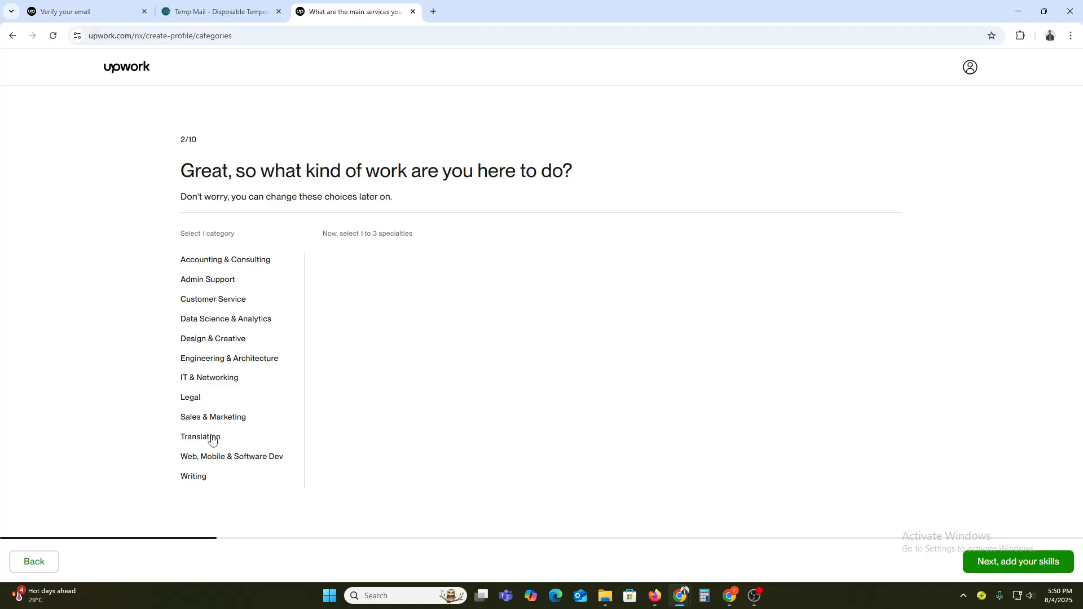
click(222, 464)
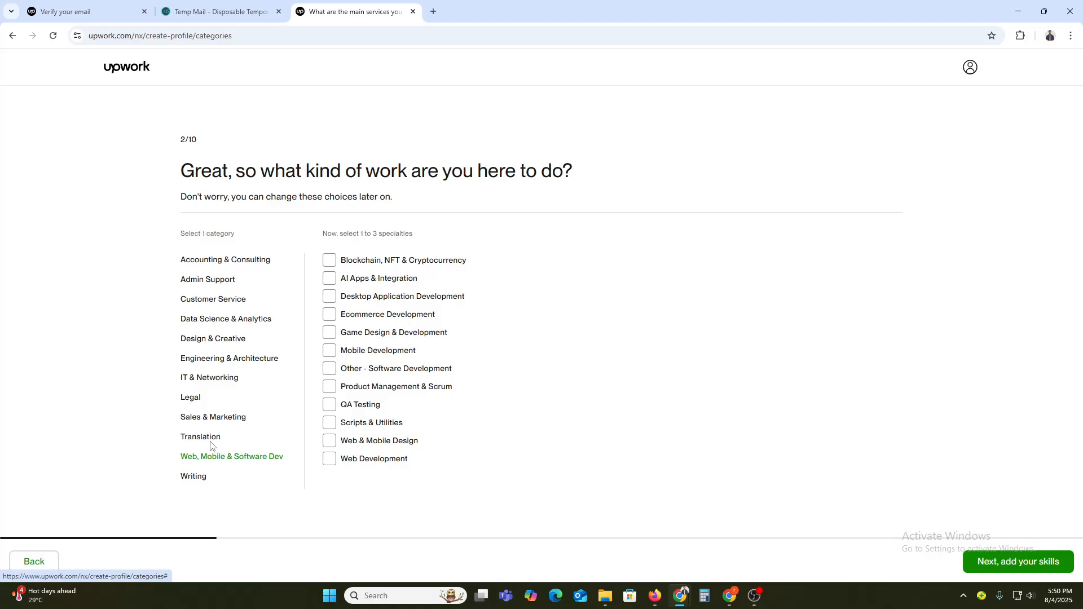
click(205, 439)
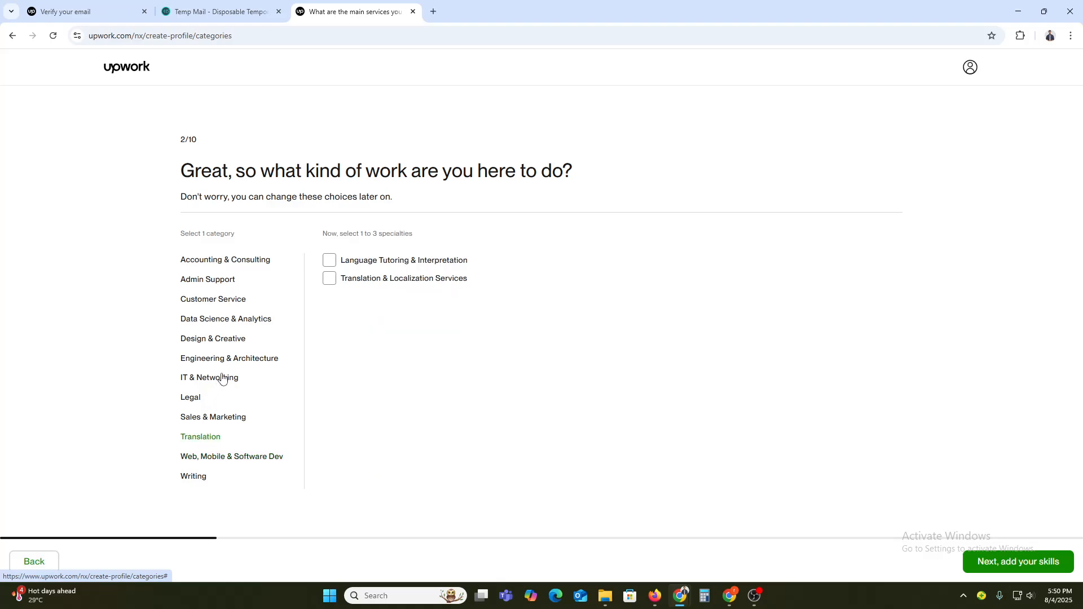
click(233, 340)
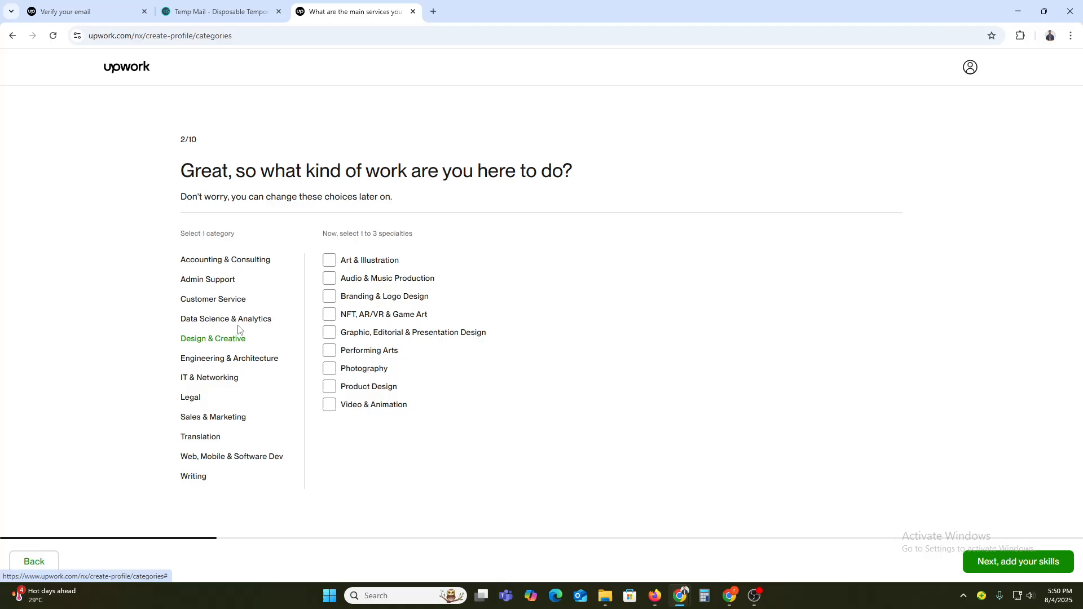
click(239, 323)
click(218, 305)
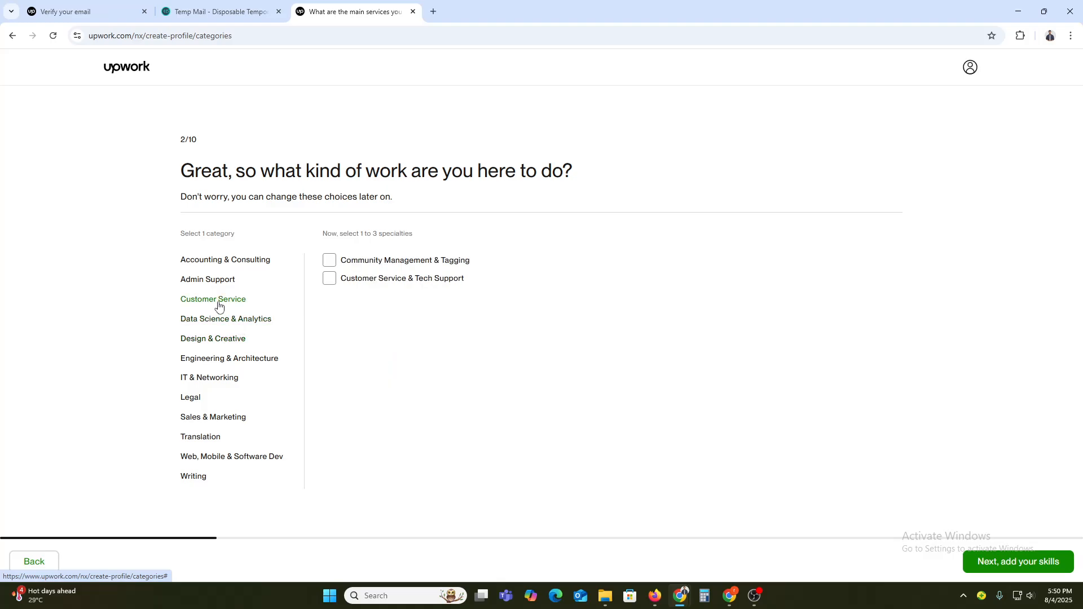
click(194, 478)
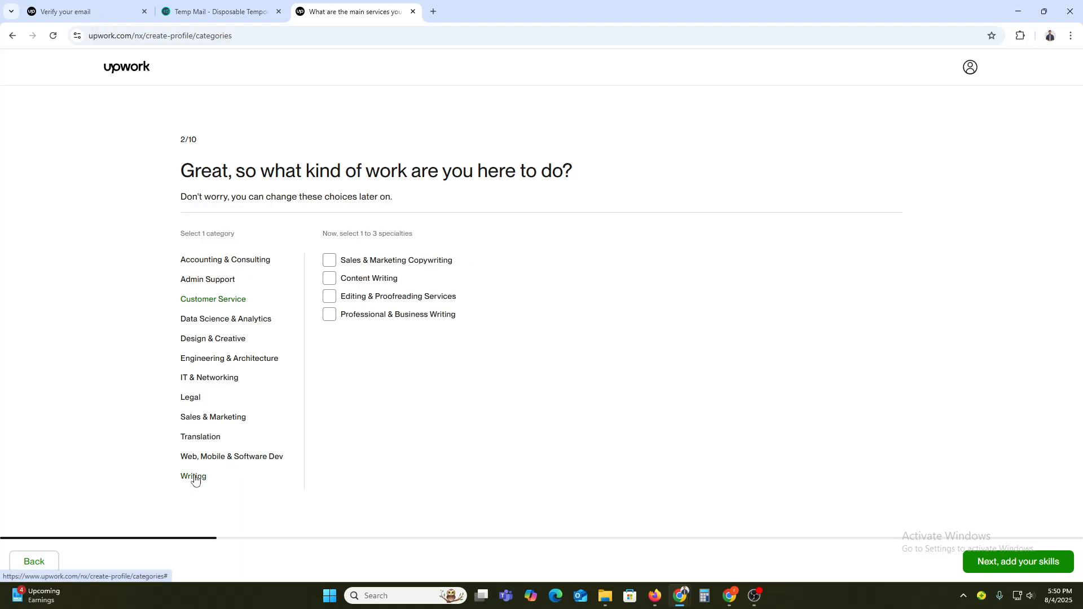
click(421, 304)
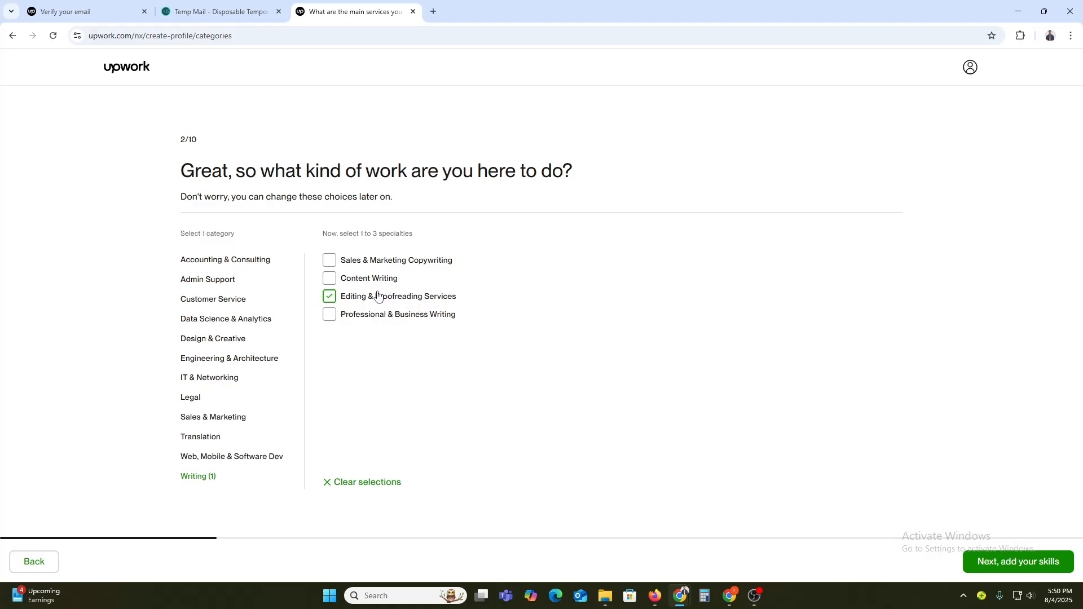
Step: Clear the specialty selection, choose the Design & Creative specialty Video & Animation, and continue to skills
click(367, 482)
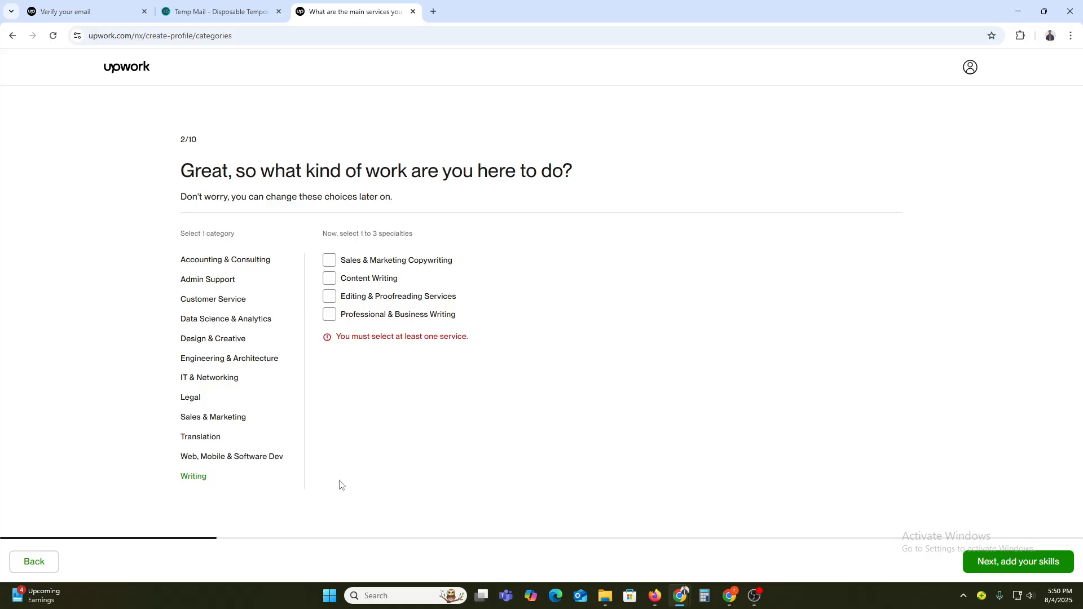
click(212, 457)
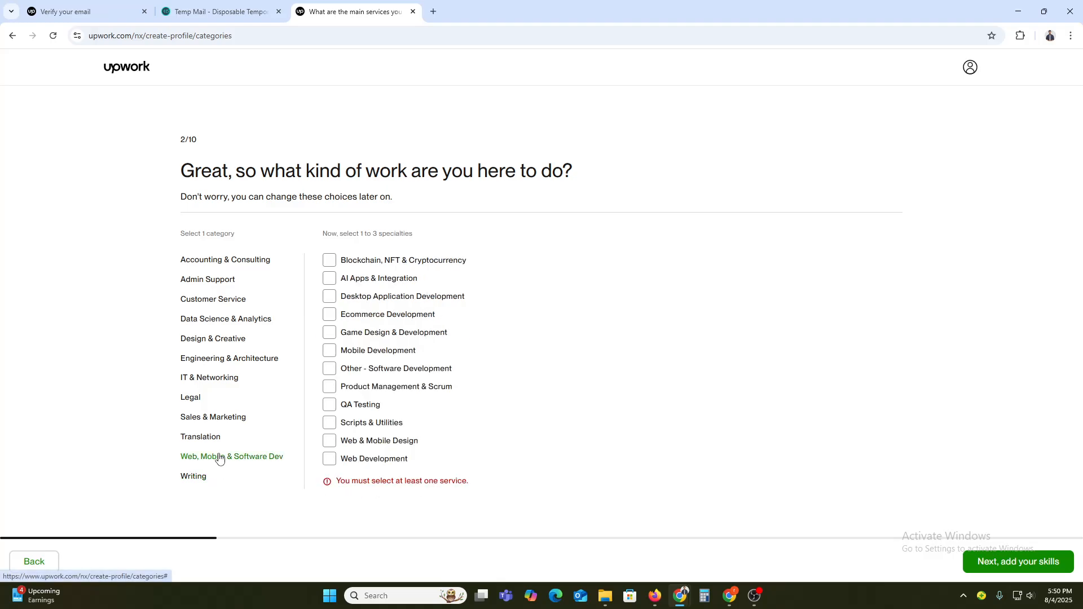
click(212, 339)
click(398, 405)
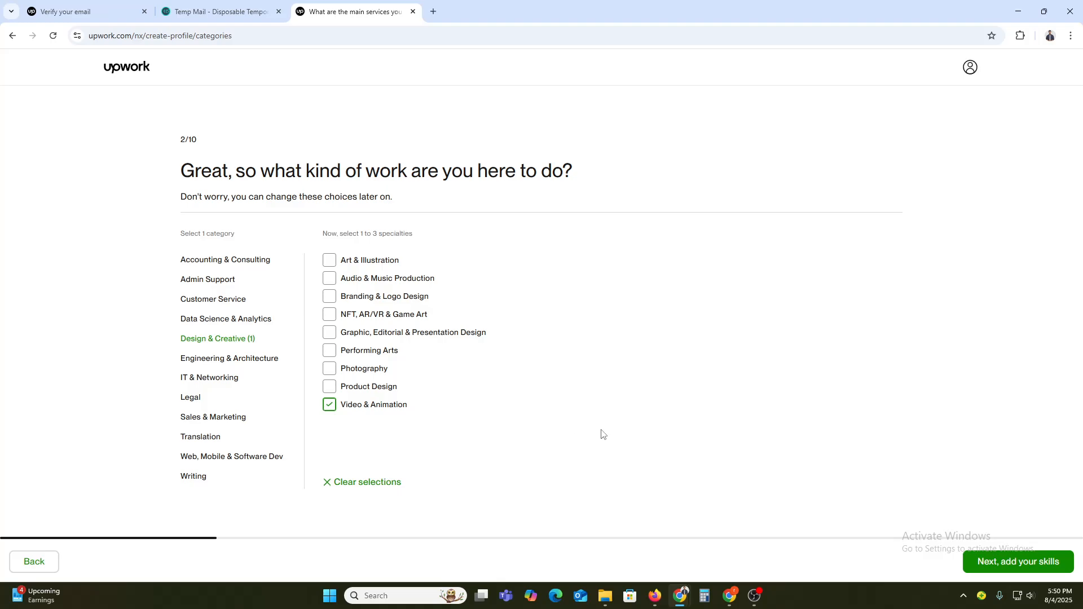
click(984, 562)
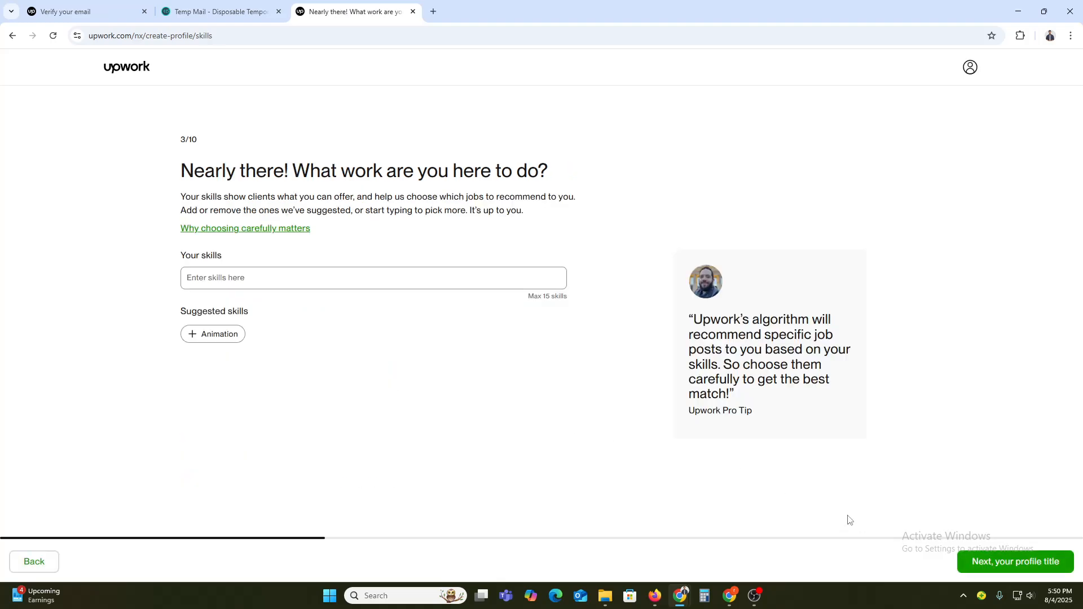
Step: Add the skills Animation and Video Ad to the profile and continue to the title page
click(237, 283)
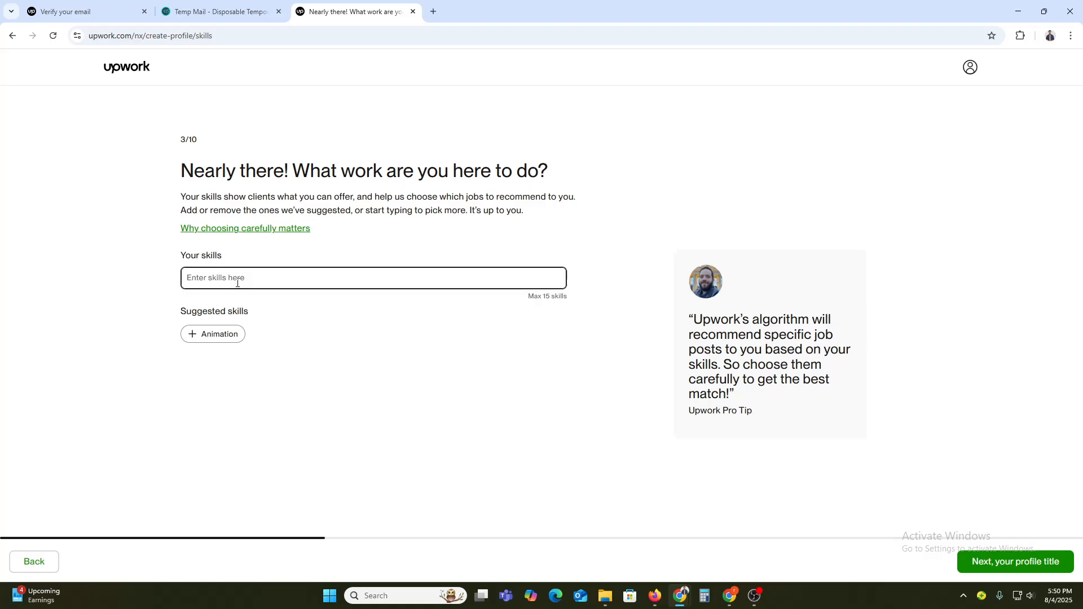
click(214, 337)
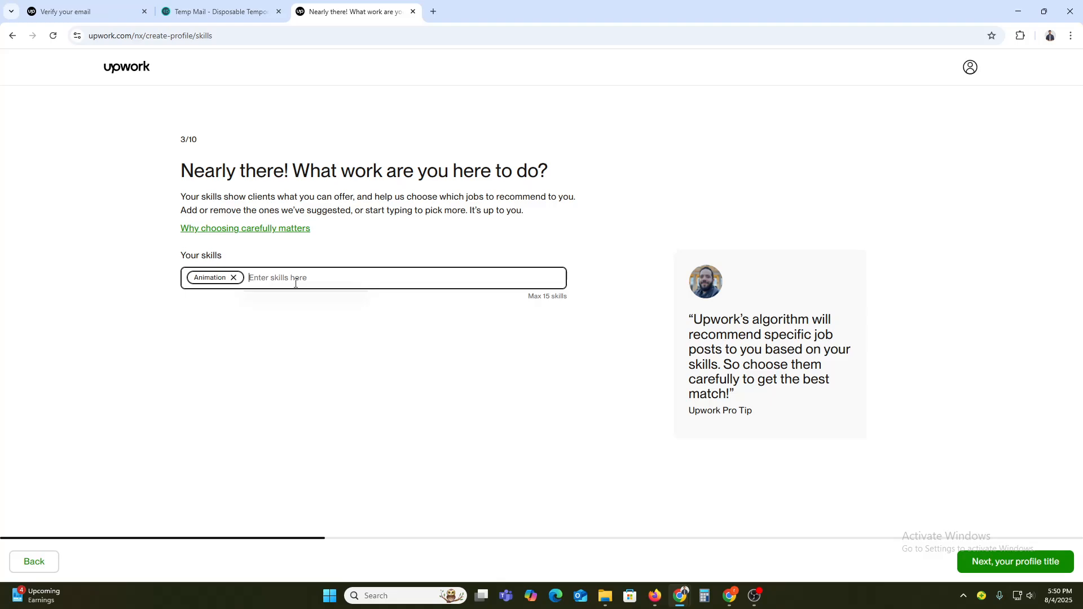
text(vide)
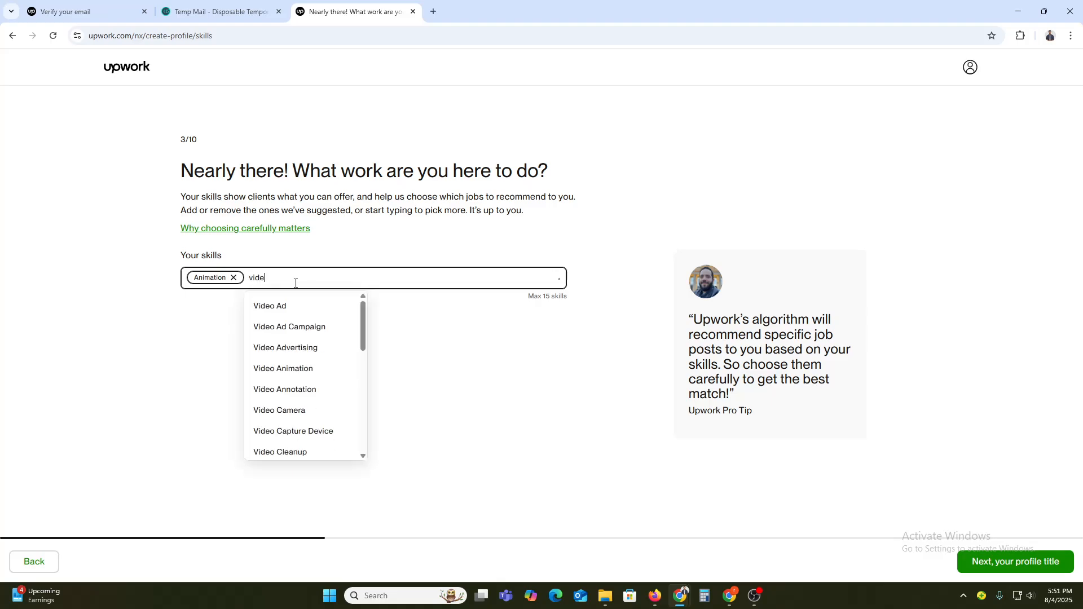
click(290, 314)
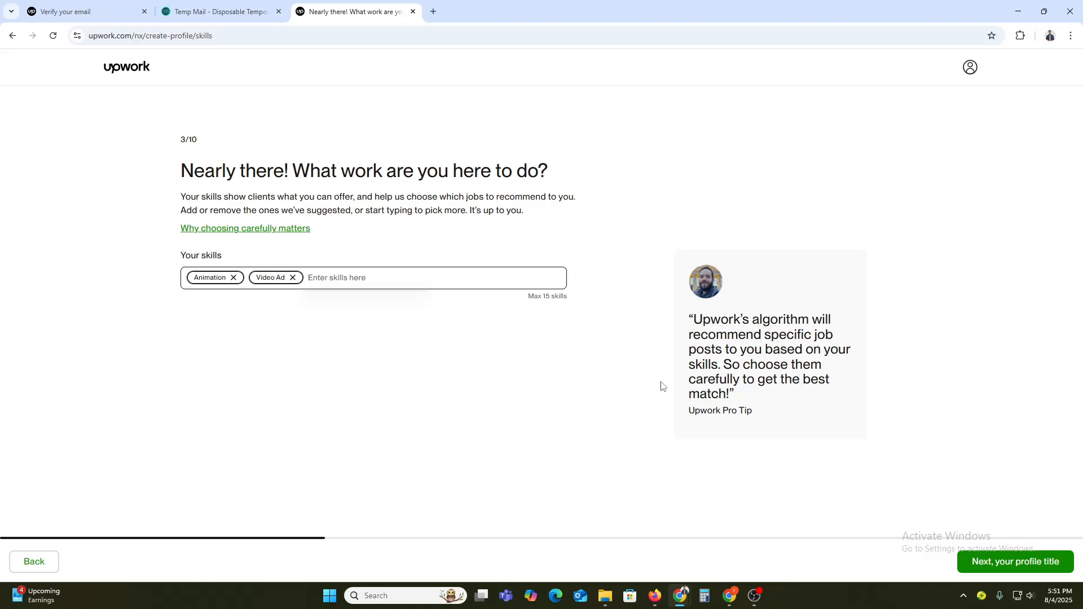
click(976, 566)
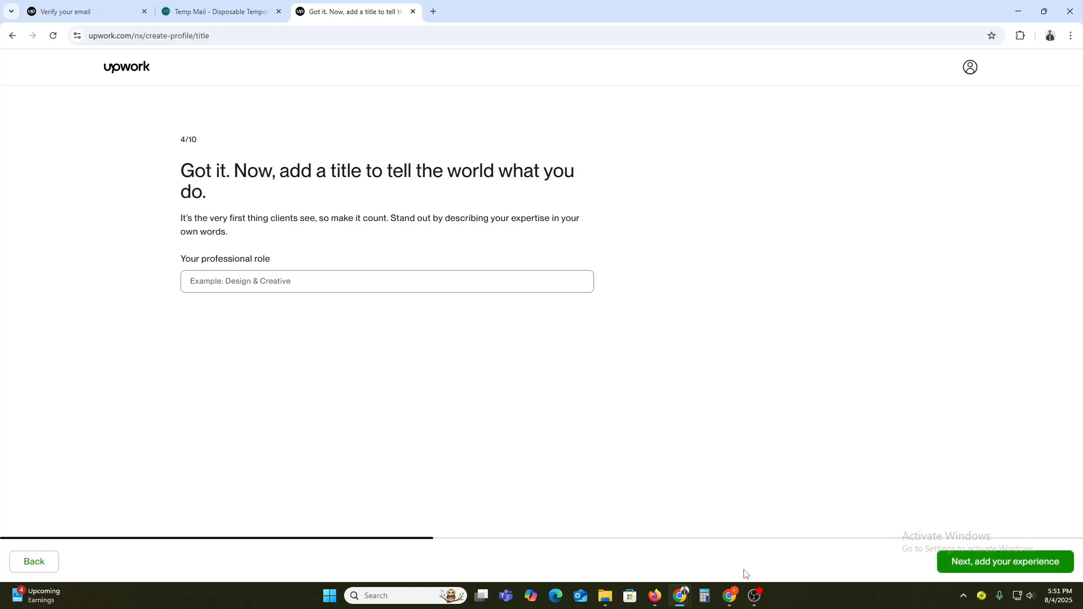
Step: Enter Video Editor as the professional role title and continue to the experience page
click(293, 280)
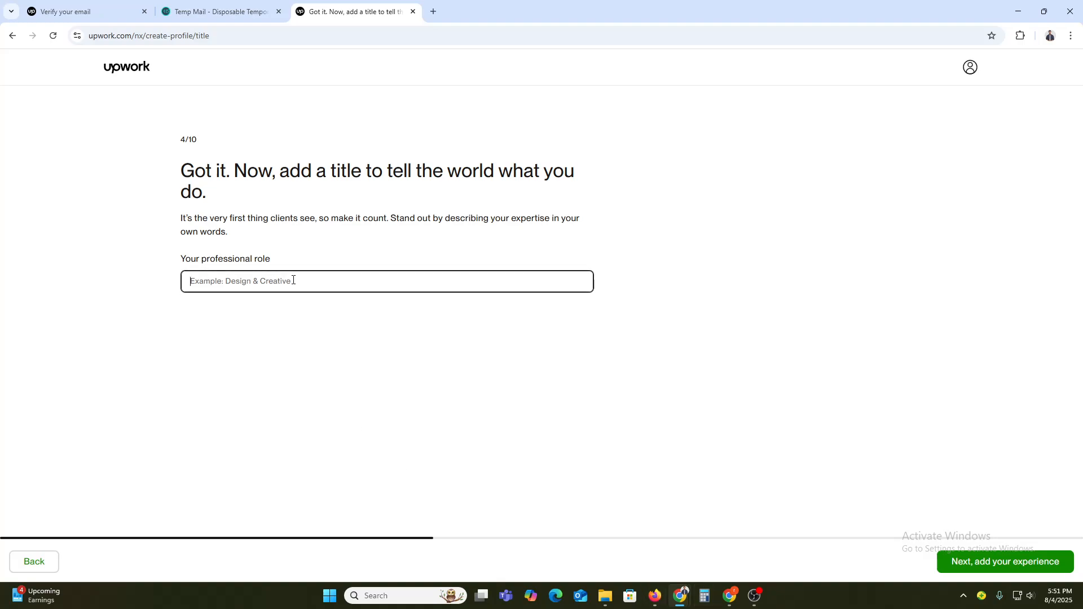
text(Vi)
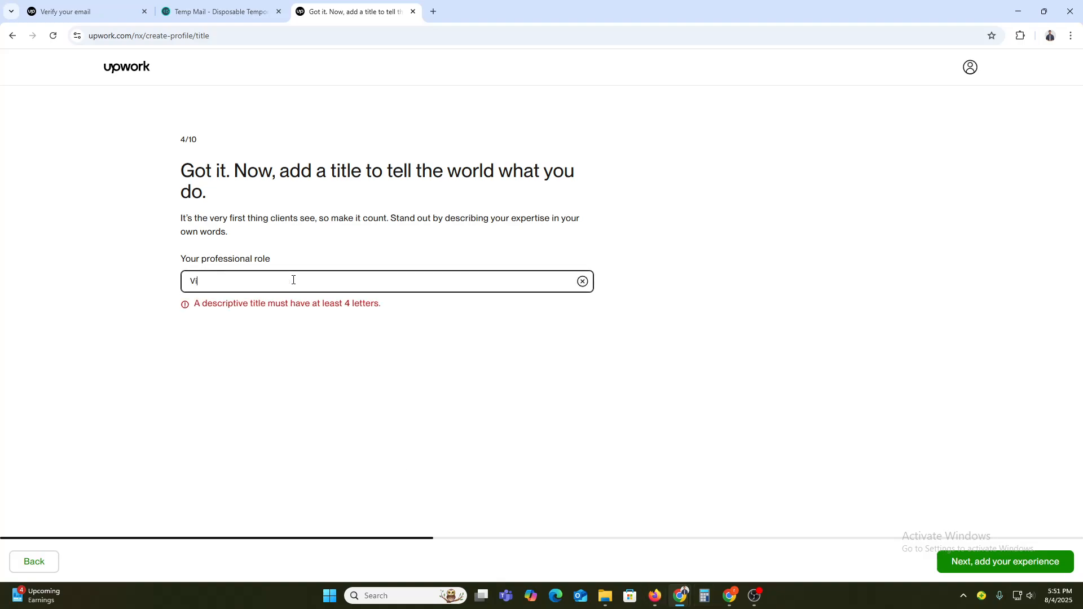
text(deo Editor)
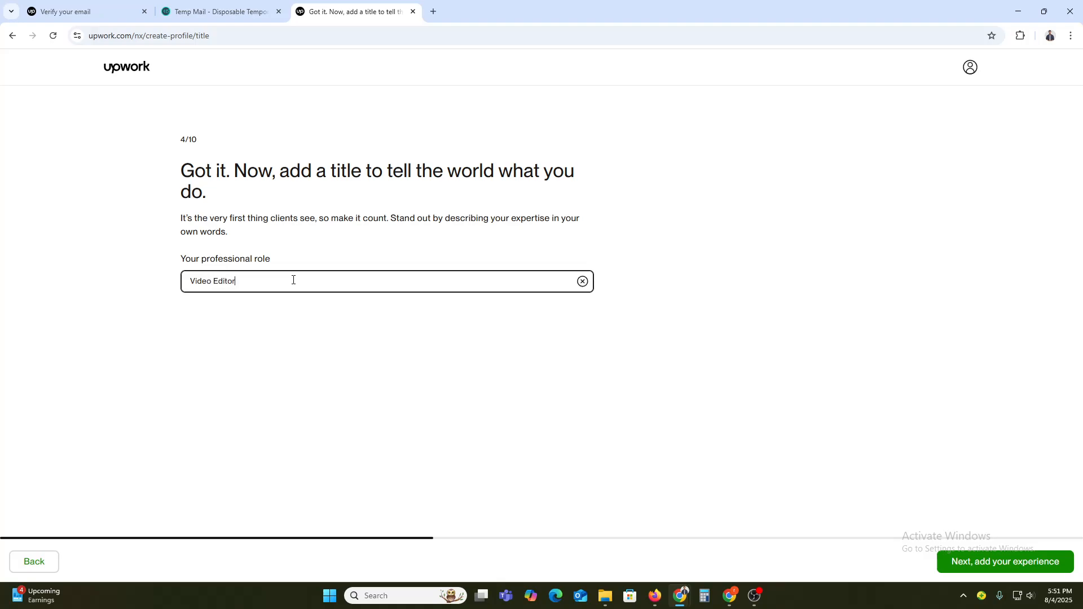
click(1009, 568)
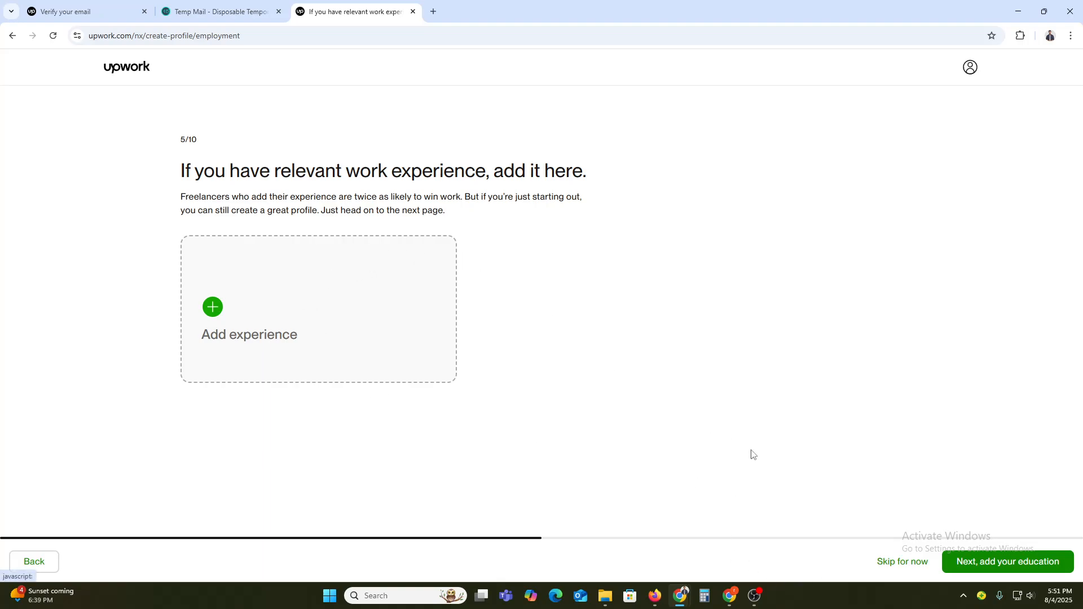
Step: Skip adding work experience and save an education entry with Dhaka City College as the school
click(894, 564)
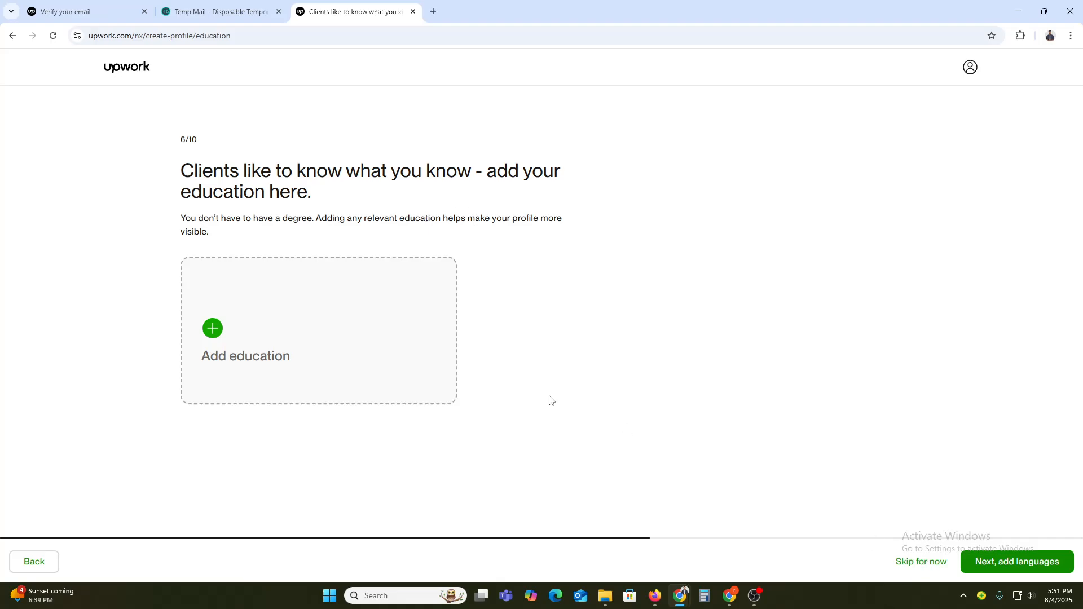
click(299, 302)
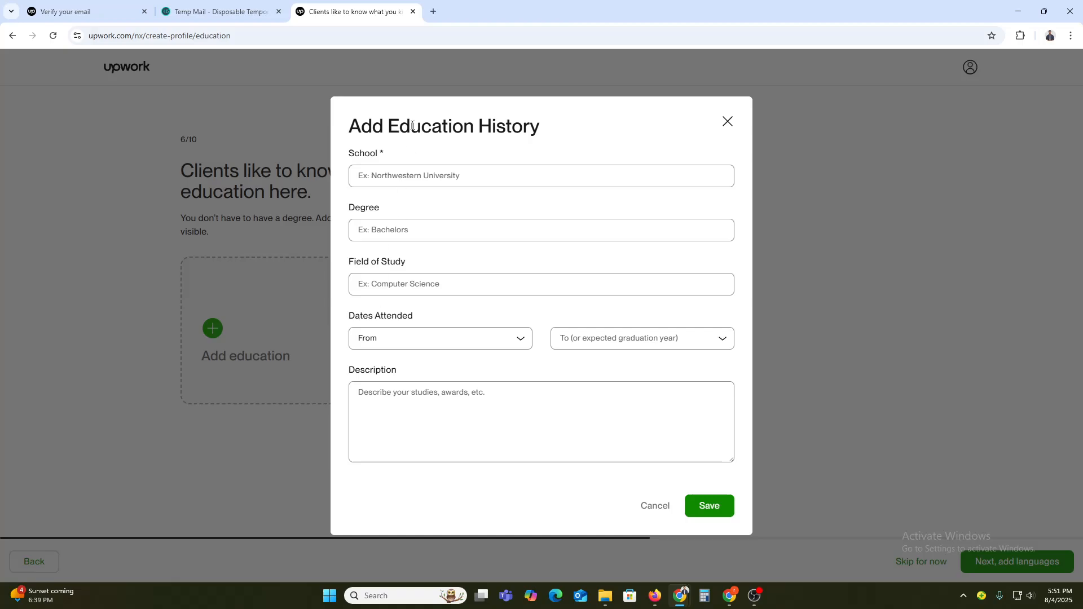
click(425, 174)
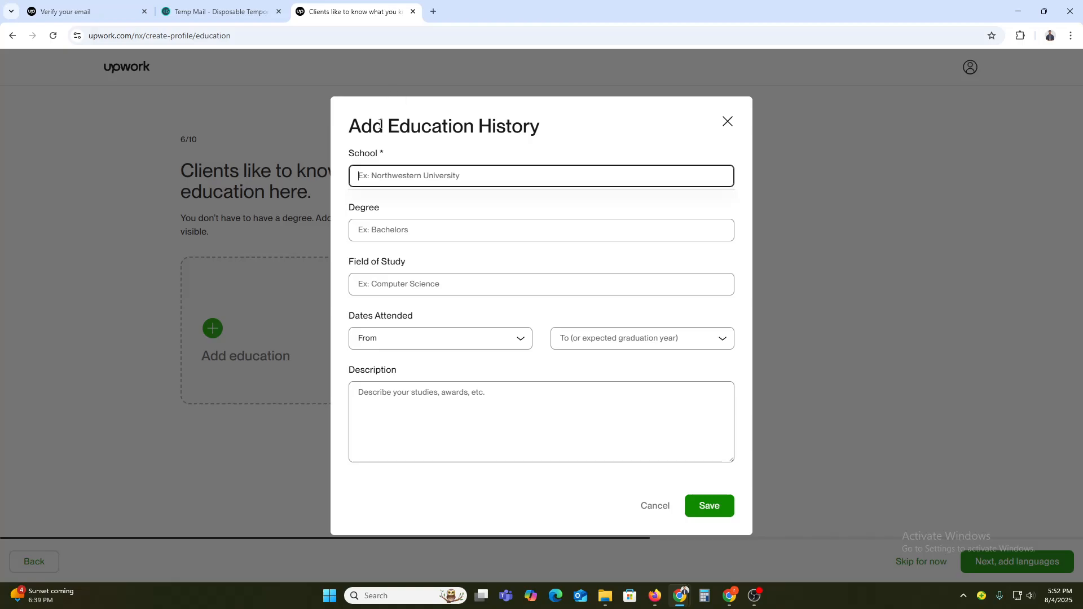
text(Li)
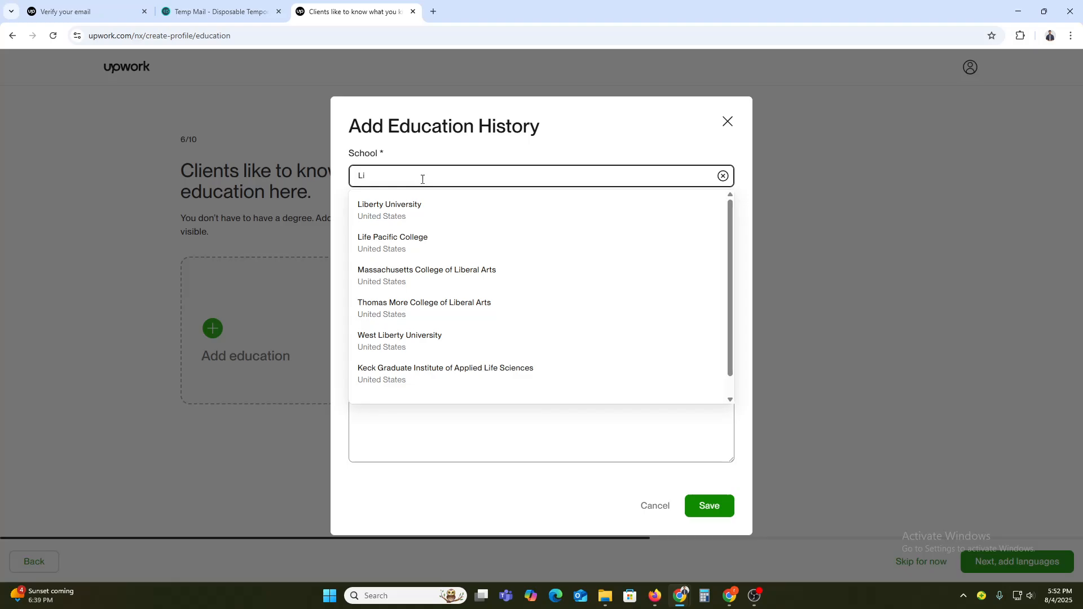
text(k)
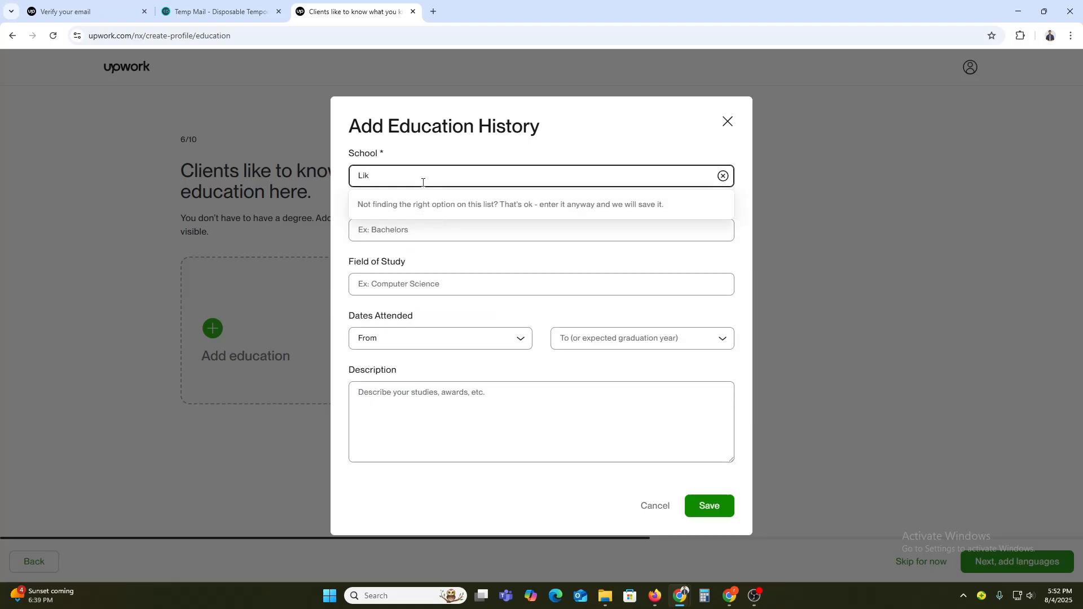
key(BackSpace)
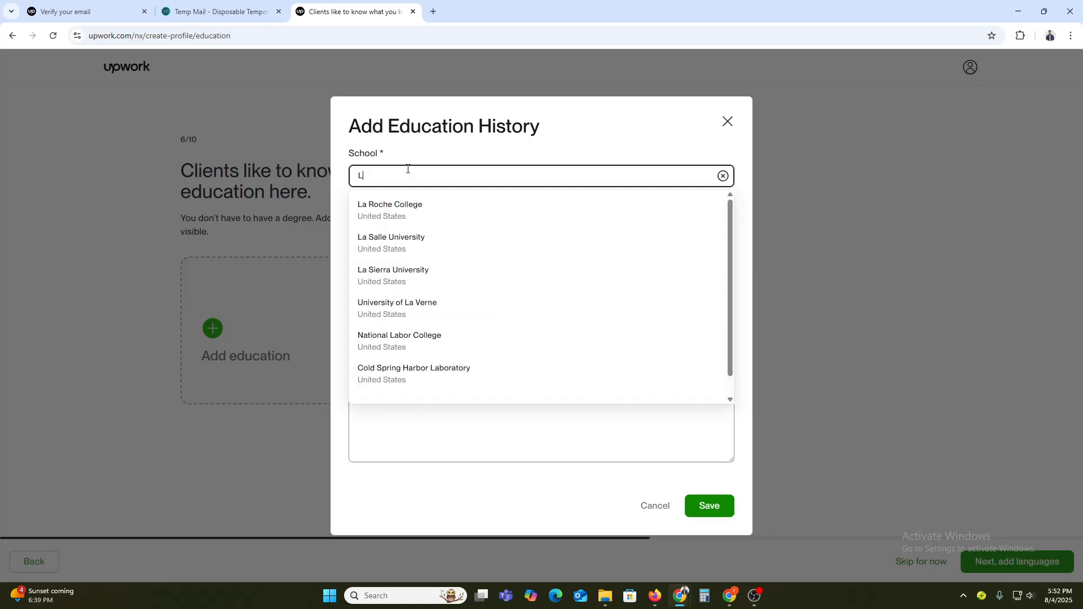
text(it)
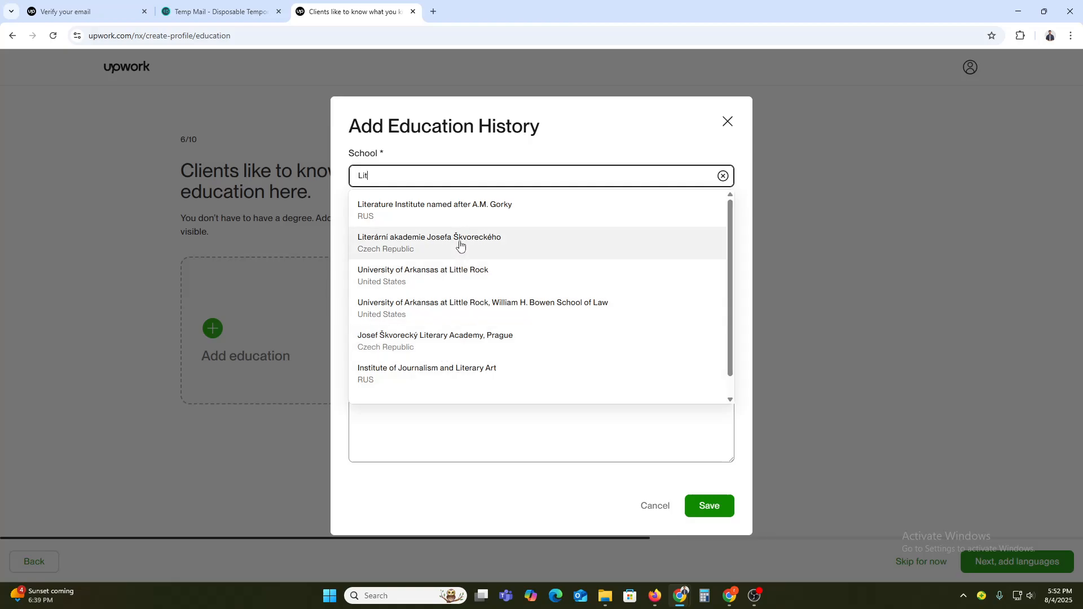
key(BackSpace)
key(BackSpace)
text(Dhaka)
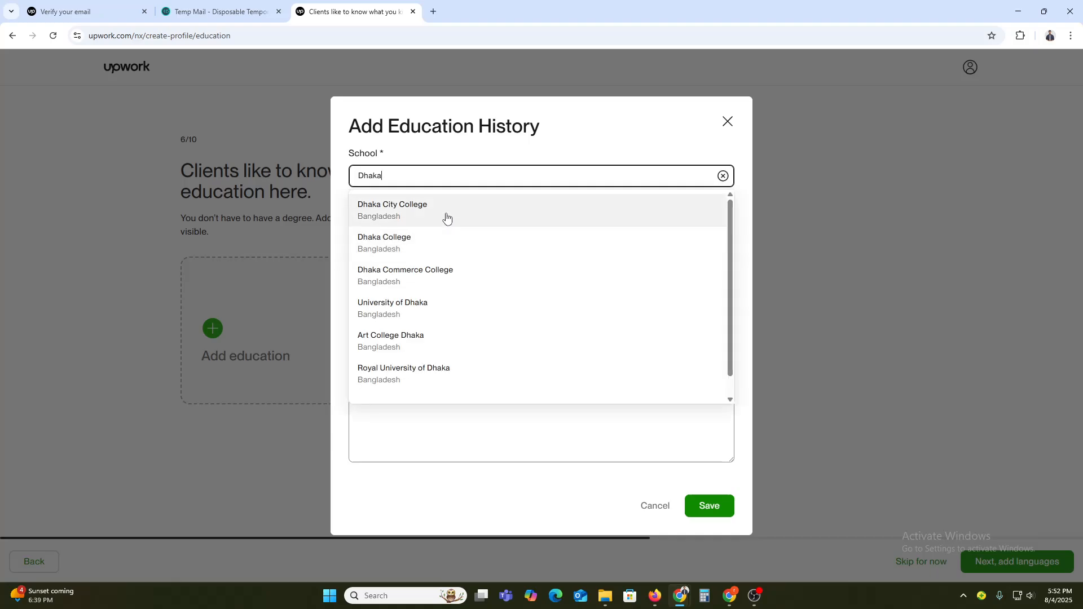
click(446, 217)
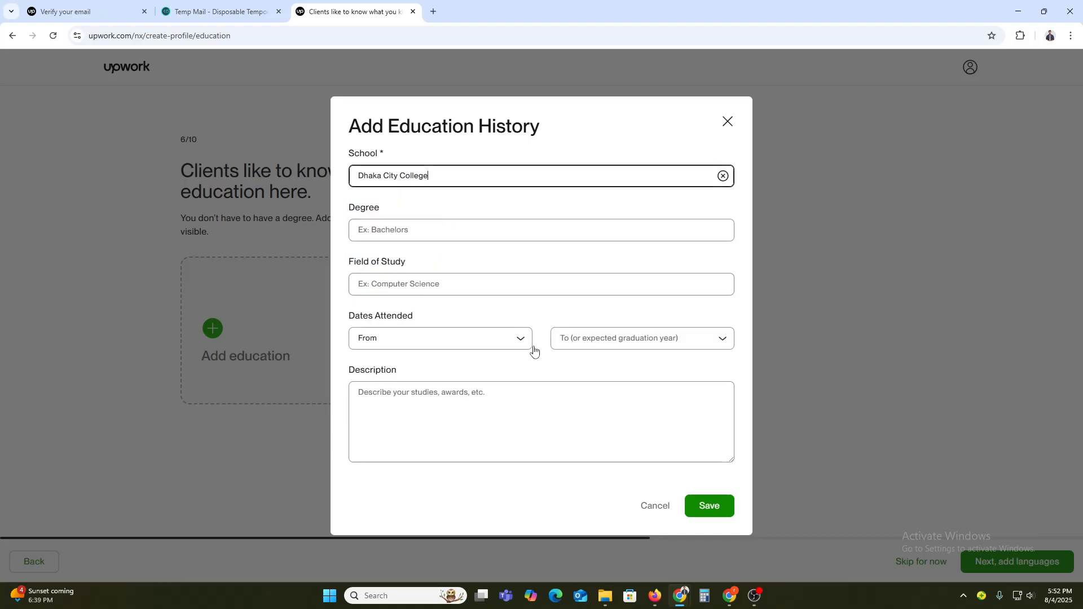
click(728, 513)
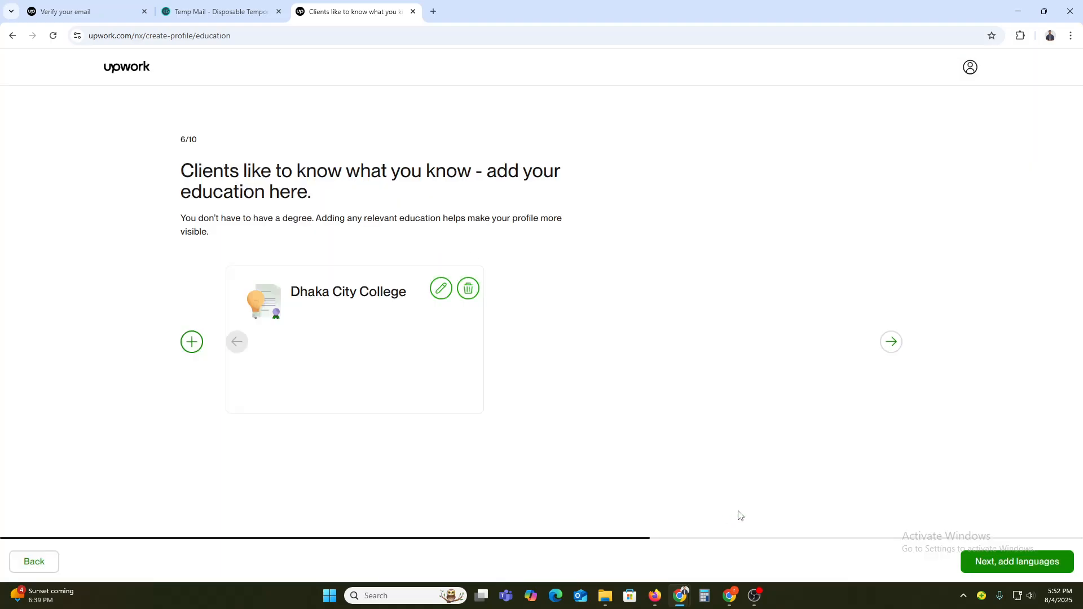
Step: Continue to the languages page and set the English proficiency to Fluent
click(1037, 562)
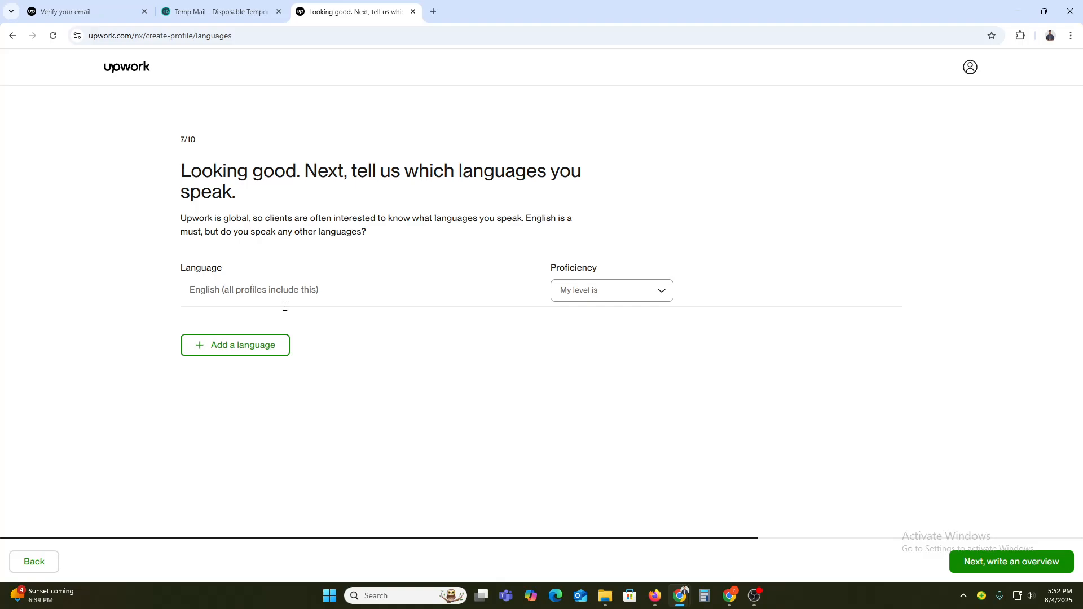
click(615, 290)
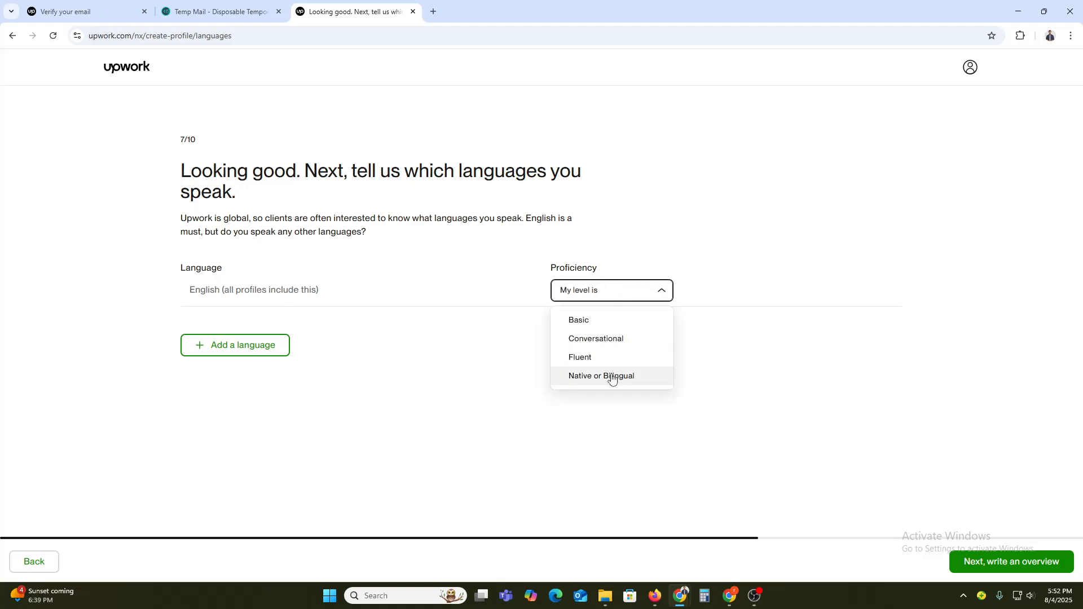
click(592, 360)
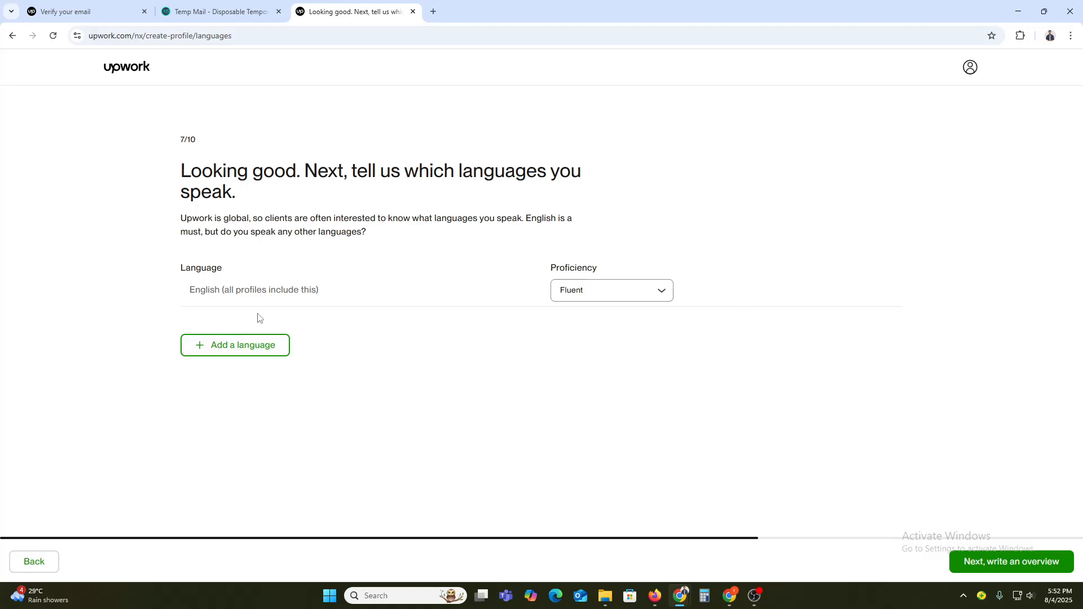
Step: Add Bengali as a language with Native or Bilingual proficiency
click(247, 346)
click(276, 323)
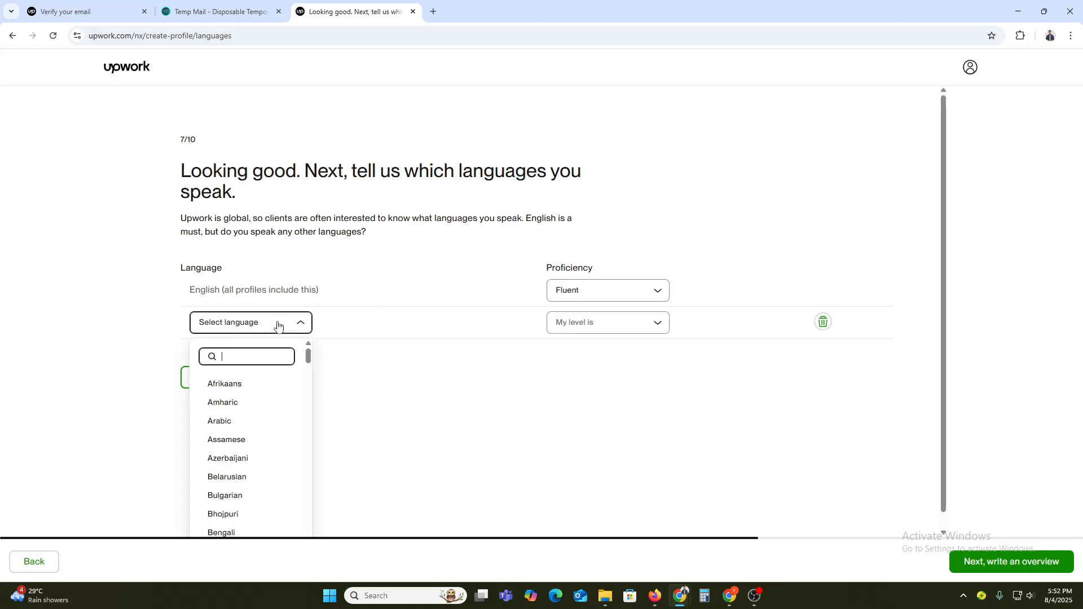
text(Ban)
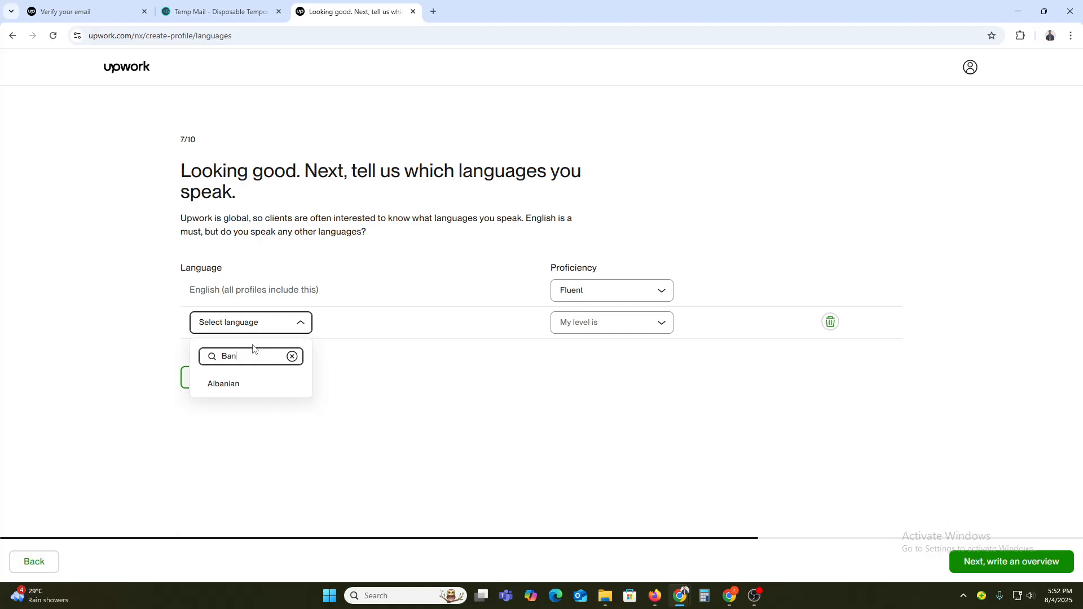
key(BackSpace)
key(BackSpace)
text(en)
click(234, 384)
click(585, 330)
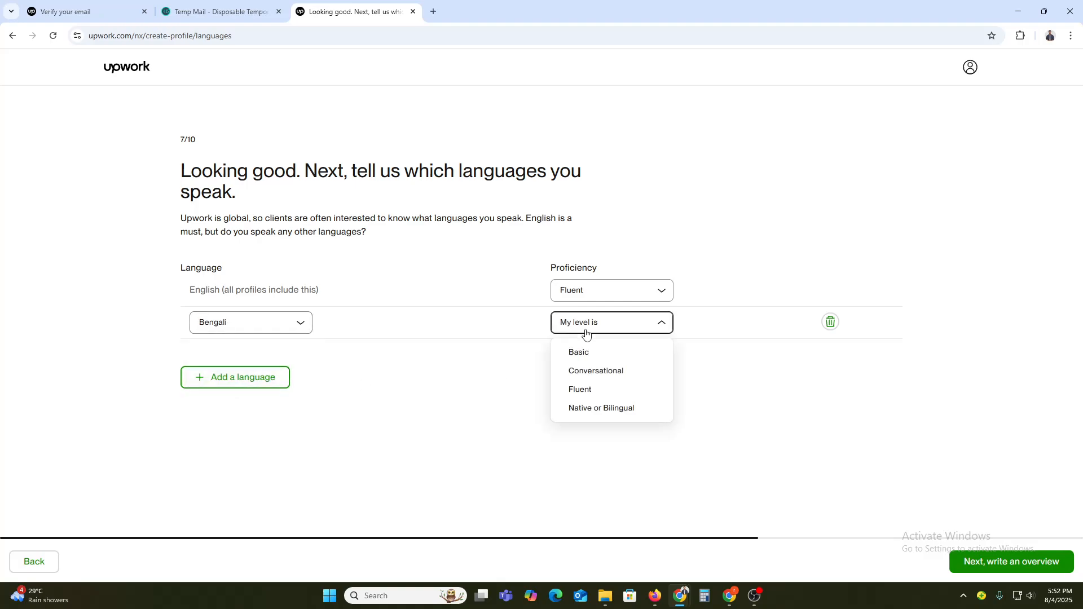
click(587, 409)
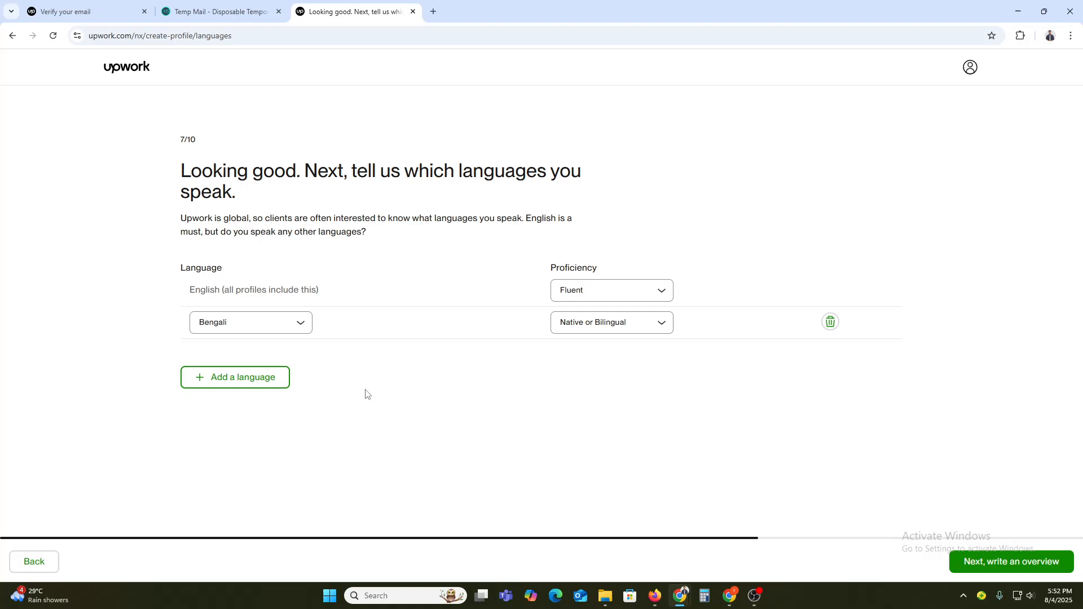
Step: Add Hindi as a language with Fluent proficiency and continue to the overview page
click(242, 377)
click(297, 358)
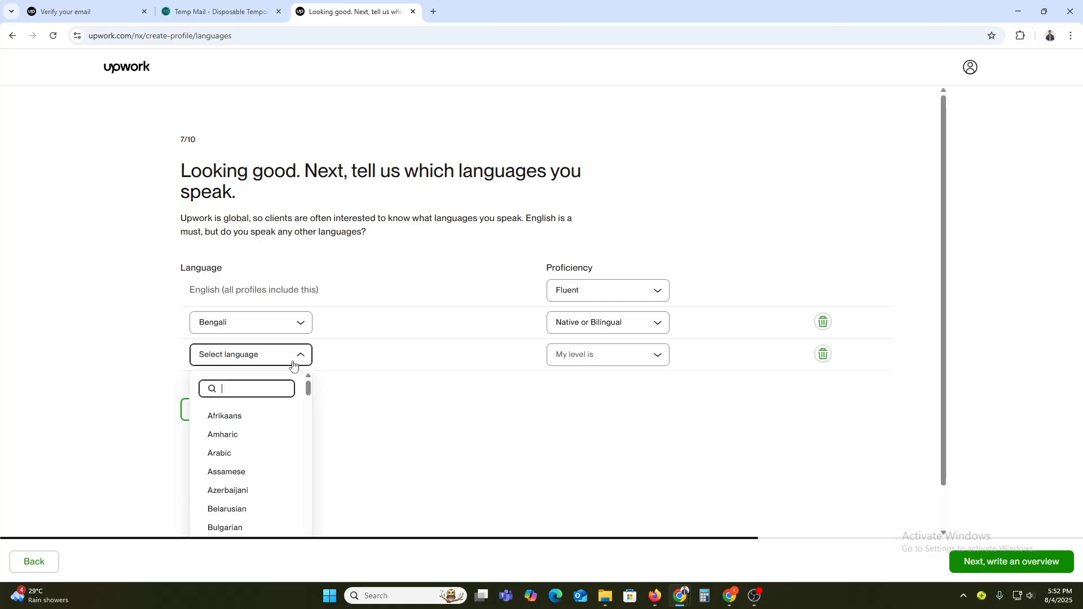
text(hi)
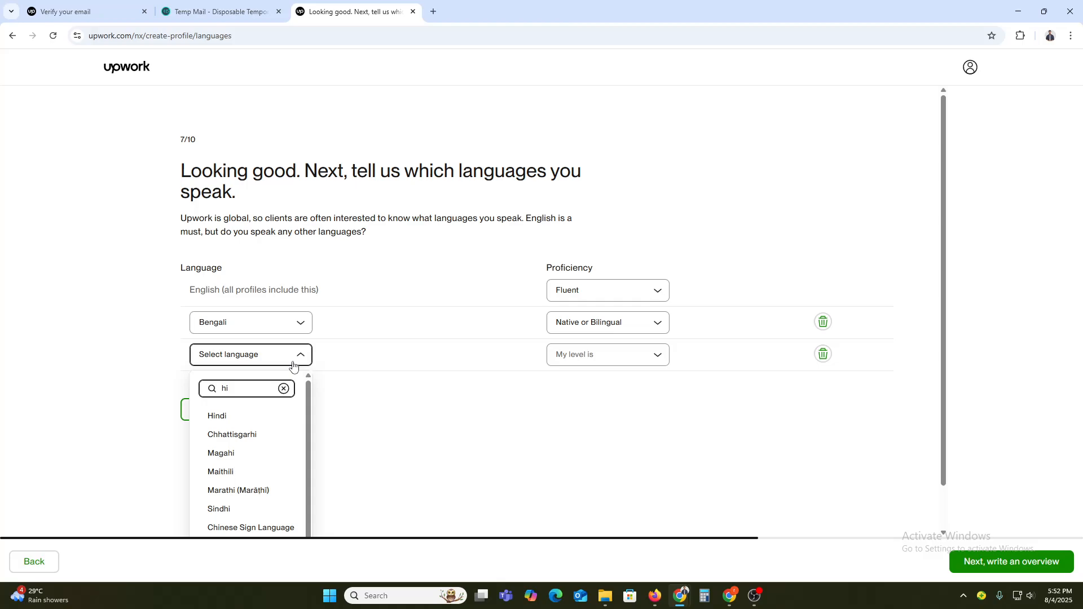
click(235, 420)
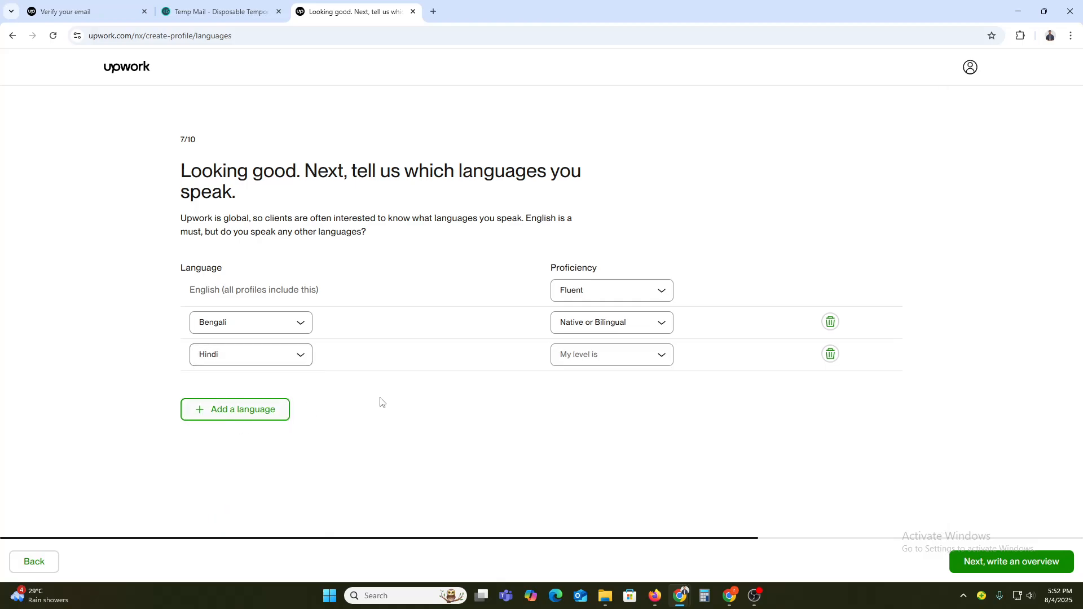
click(652, 365)
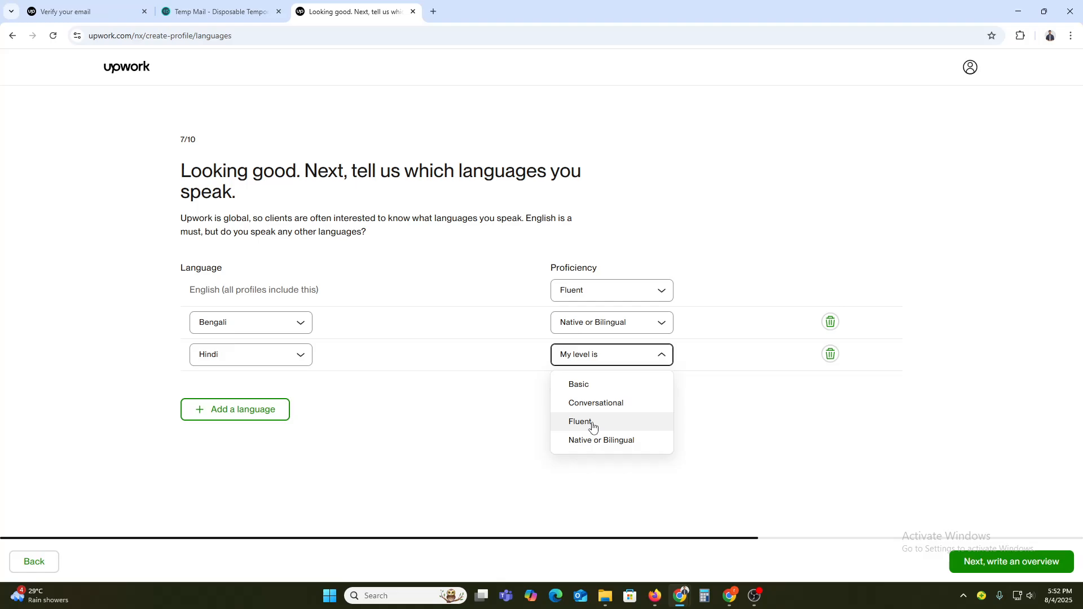
click(593, 427)
click(1015, 563)
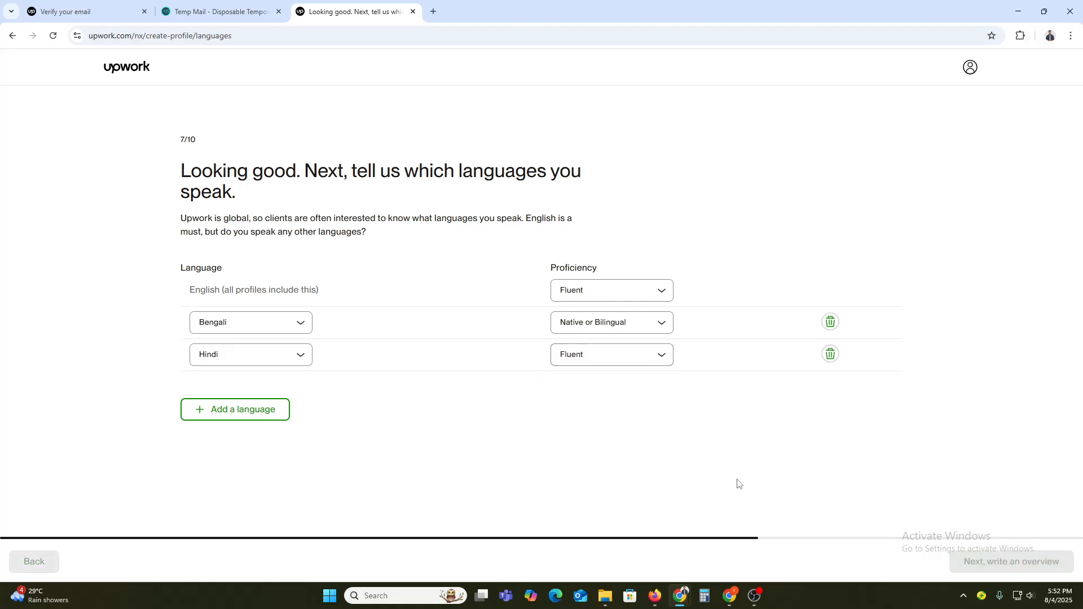
Step: Open chatgpt.com in a new browser tab and collapse its sidebar
click(334, 302)
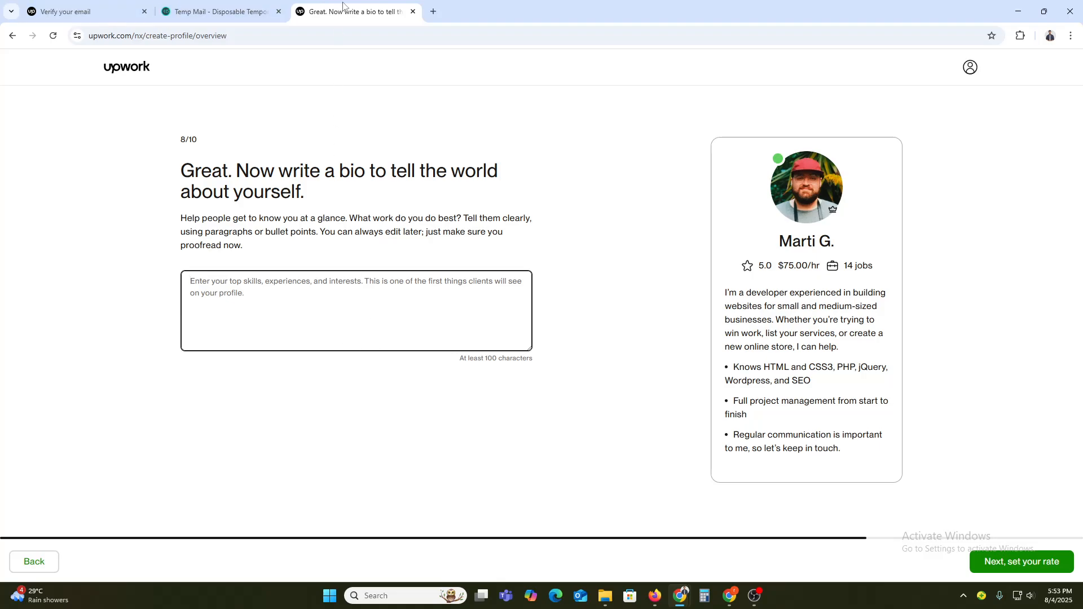
click(433, 11)
text(ch)
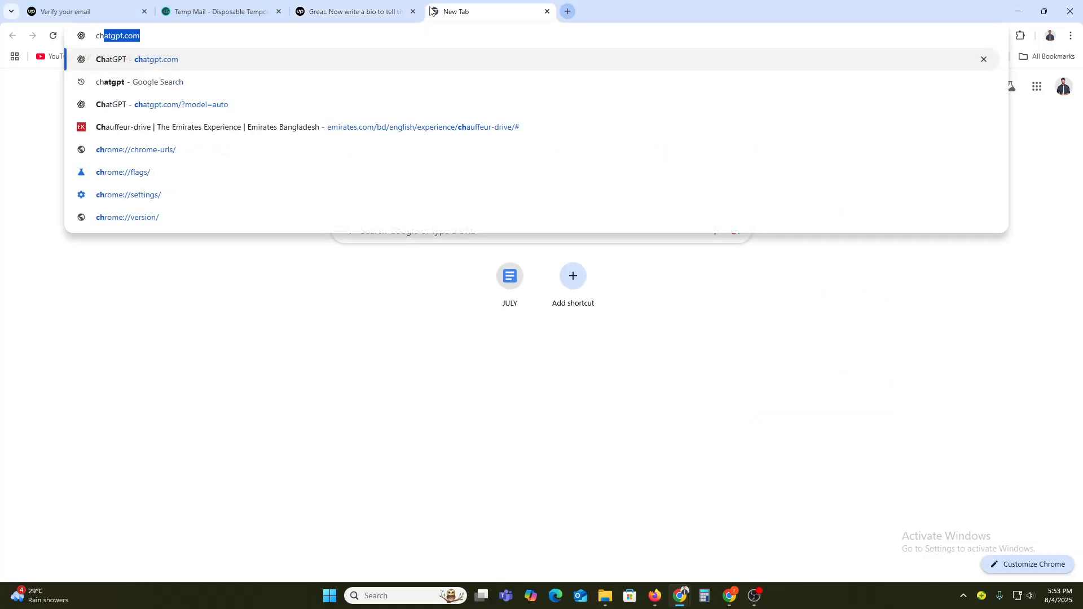
key(Return)
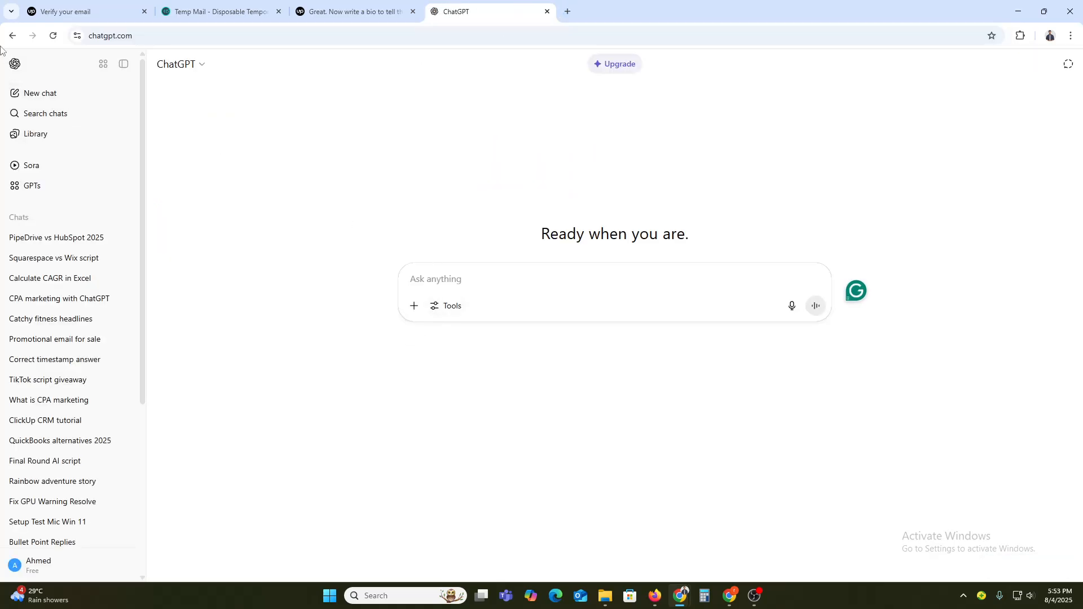
click(122, 64)
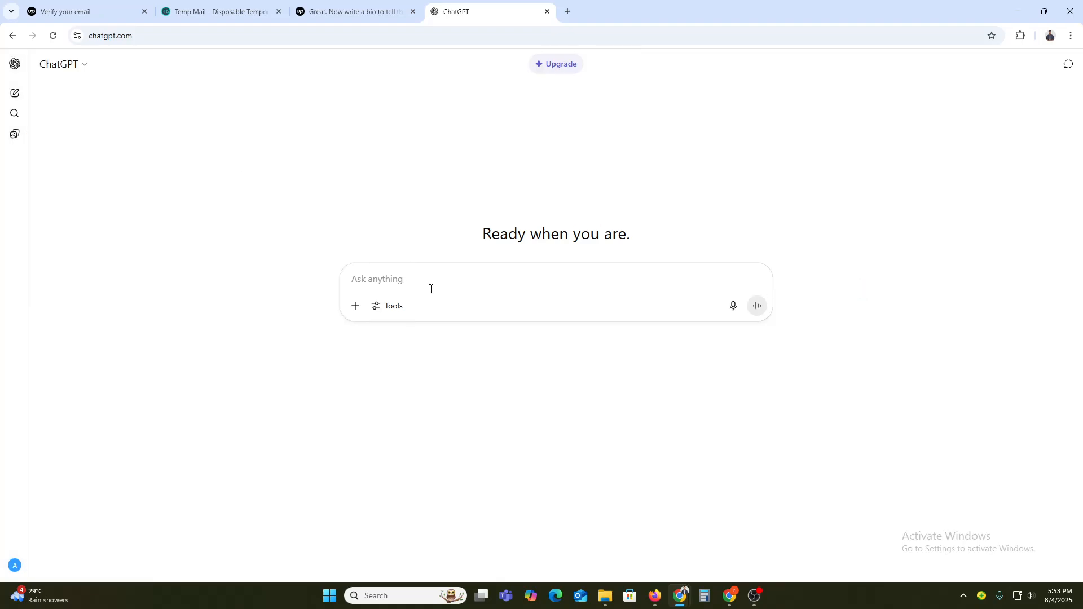
Step: Ask ChatGPT: "I am a Video editor, so I want to work as a freelencer so can you give me a overview for my upwork"
text(I am a )
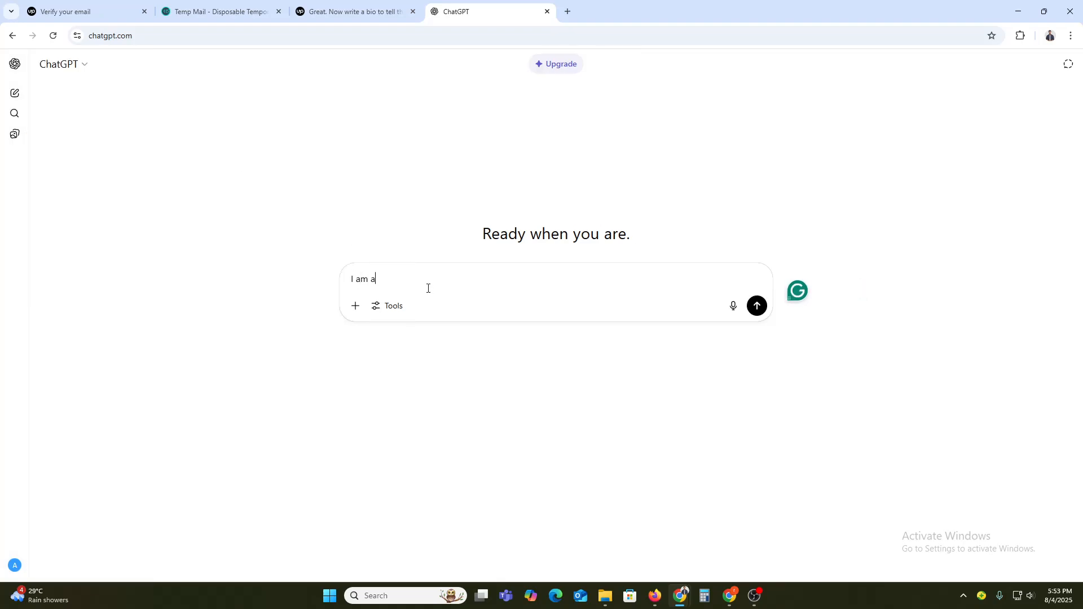
text(Video editor, so I want to work as a freelencer so)
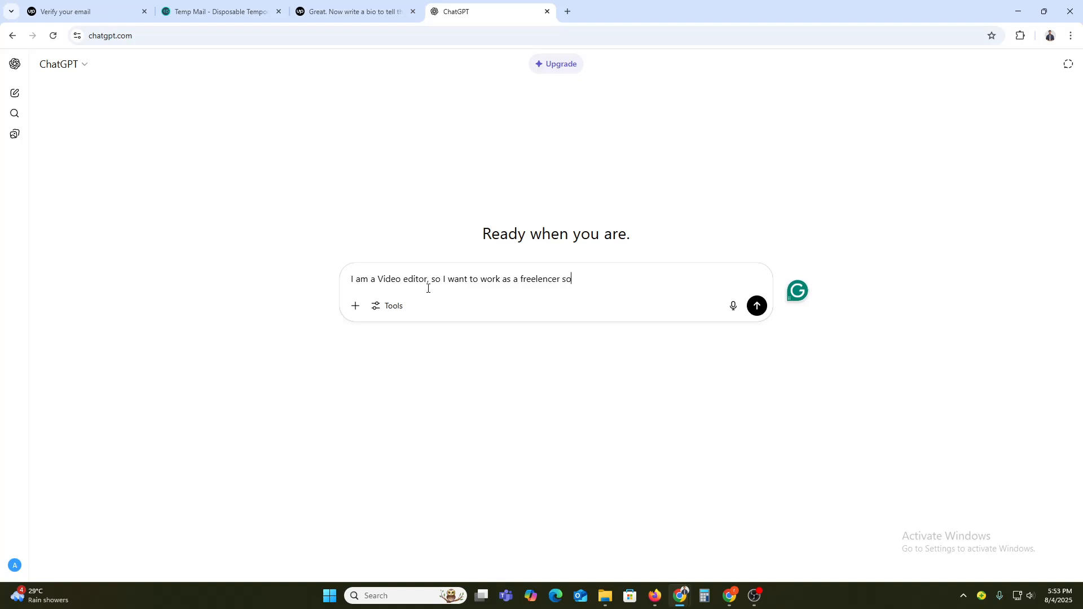
text( can you give me a overview for my wor)
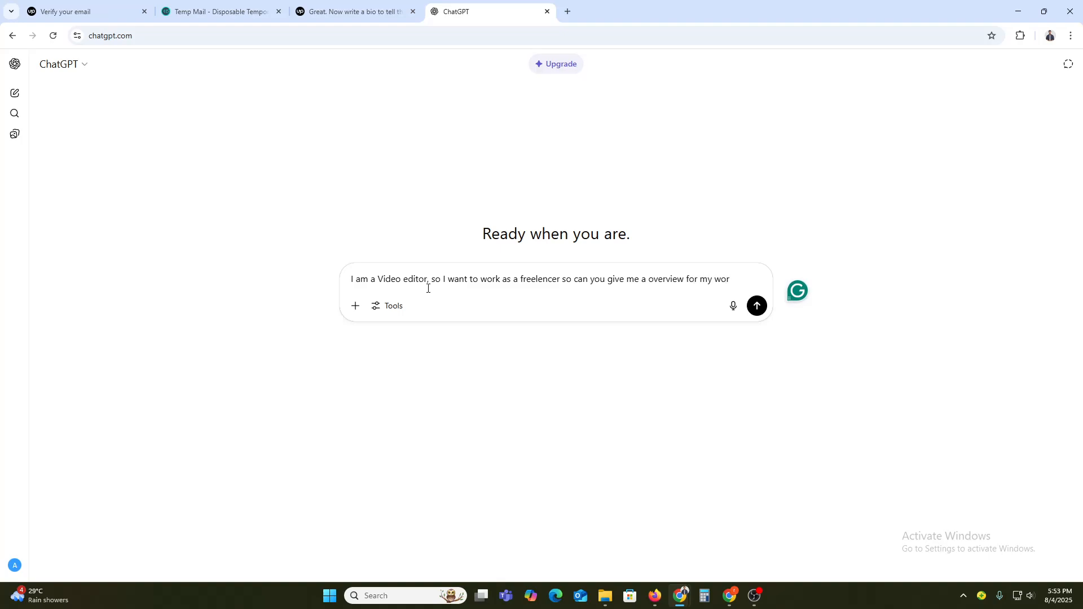
key(BackSpace)
key(BackSpace)
text(upwork)
key(Return)
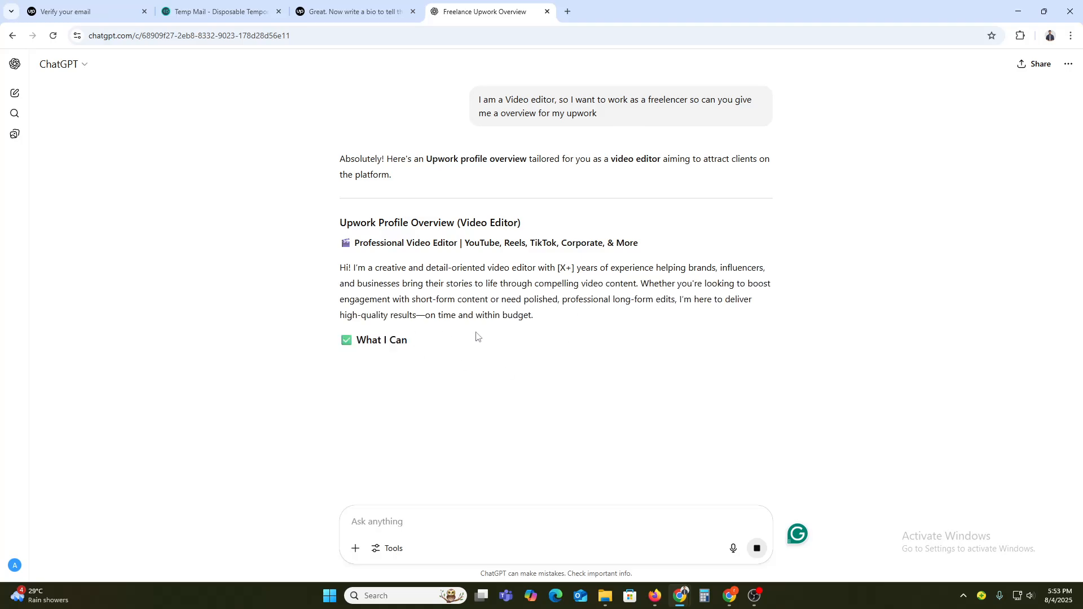
Step: Copy ChatGPT's generated overview, paste it into the Upwork bio field, and continue to the rate page
click(336, 8)
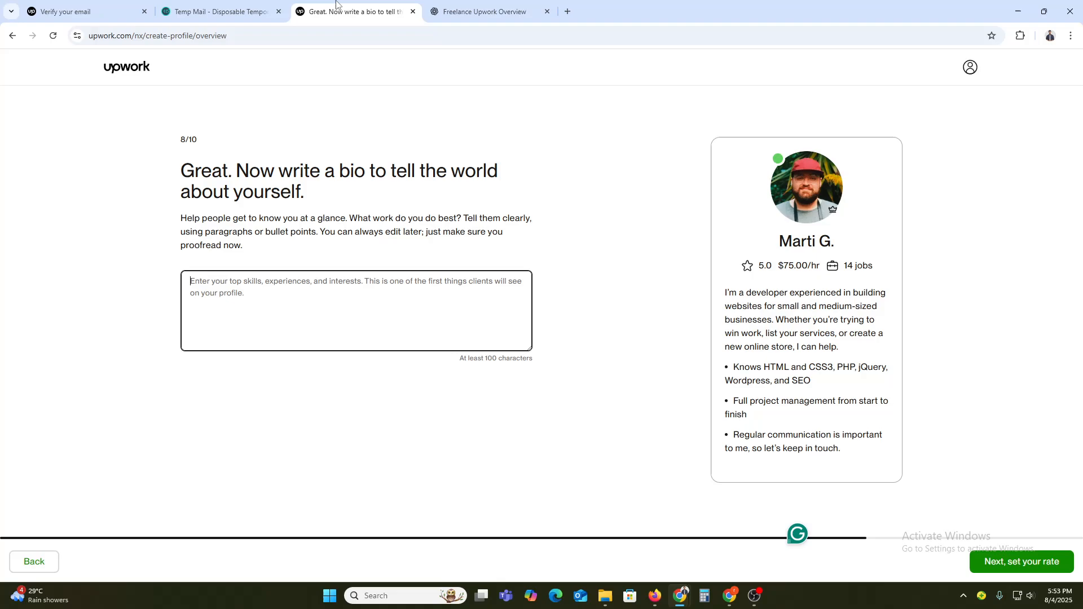
click(516, 3)
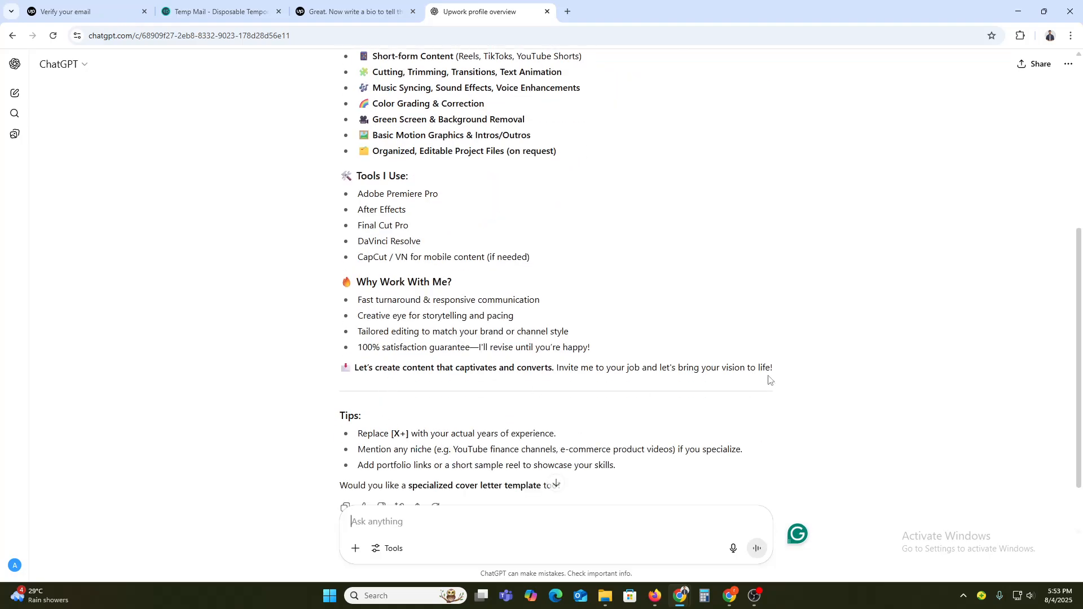
drag(763, 367, 314, 245)
click(350, 12)
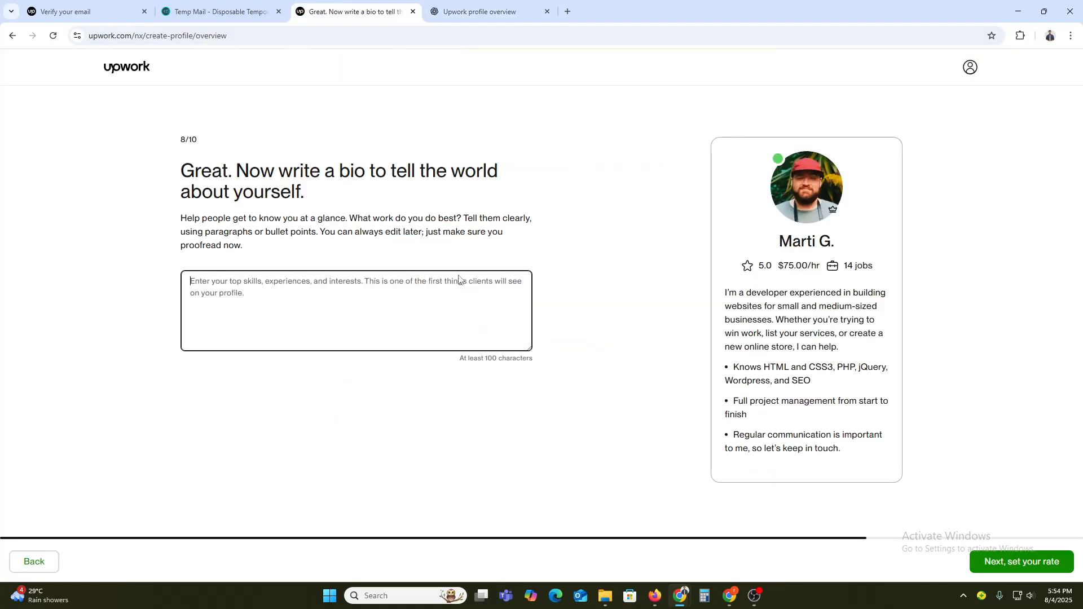
click(360, 275)
key(ctrl+v)
scroll(355, 336, up, 10)
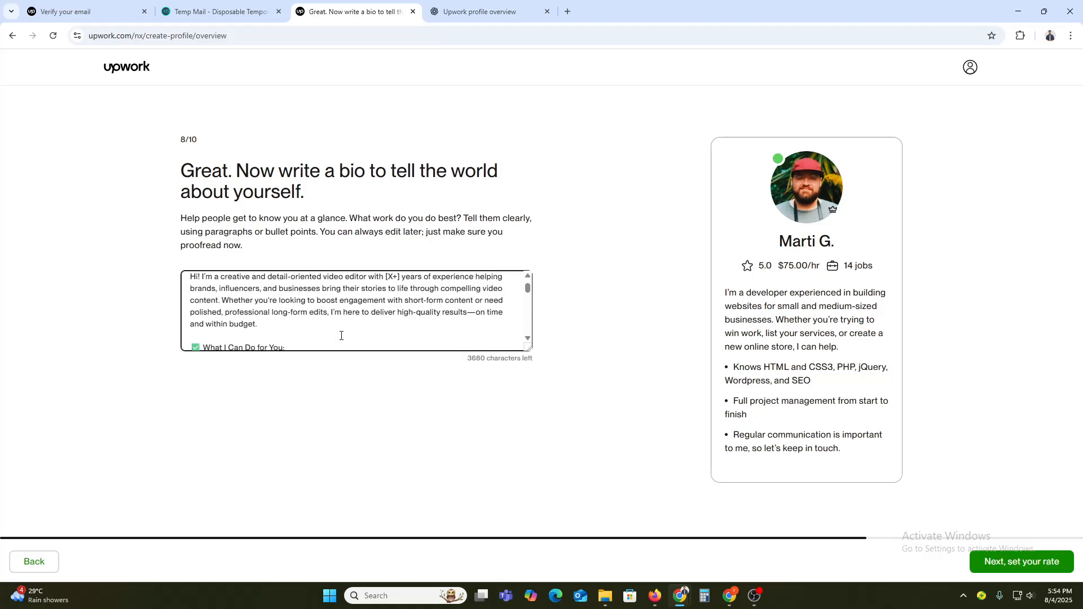
click(1033, 560)
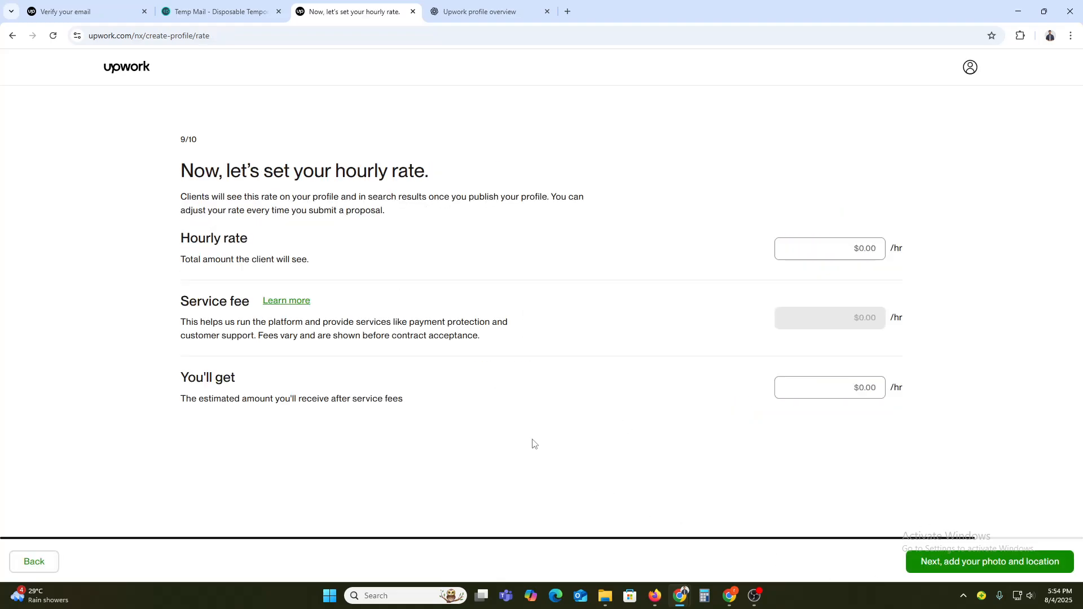
Step: Set the hourly rate to $5 and continue to the final details page
click(840, 252)
text(5)
click(1015, 286)
click(953, 562)
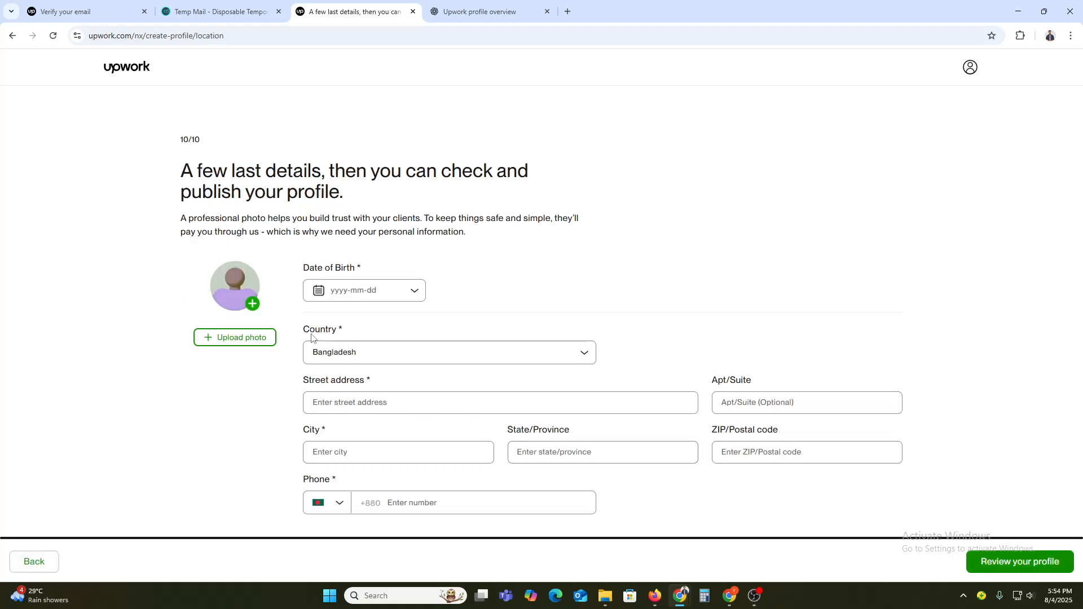
Step: Open the profile photo upload dialog, then ask ChatGPT to give a professional picture for the Upwork profile
click(252, 306)
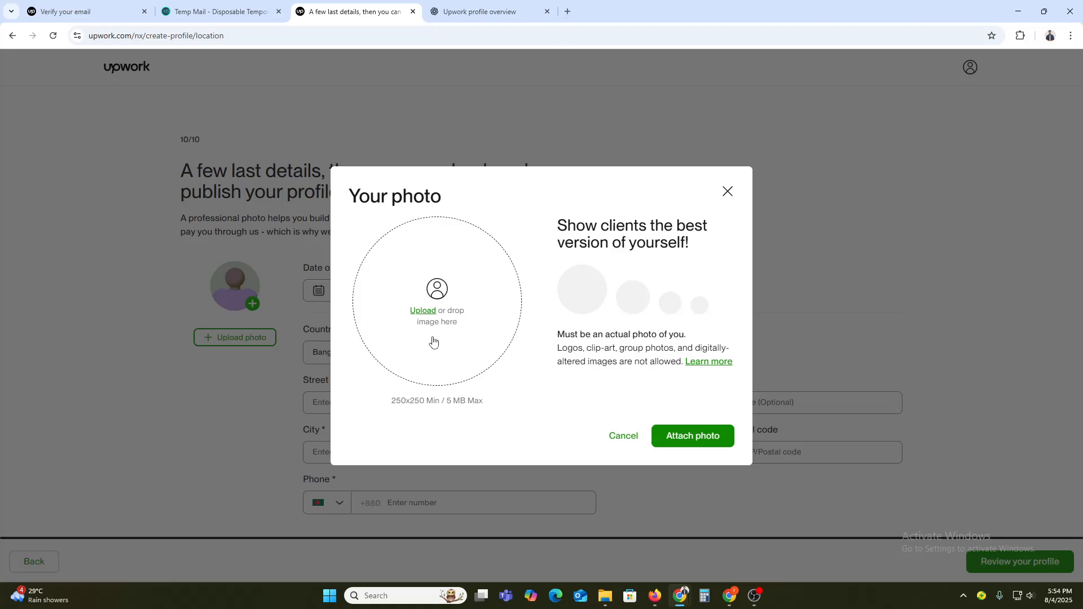
click(476, 12)
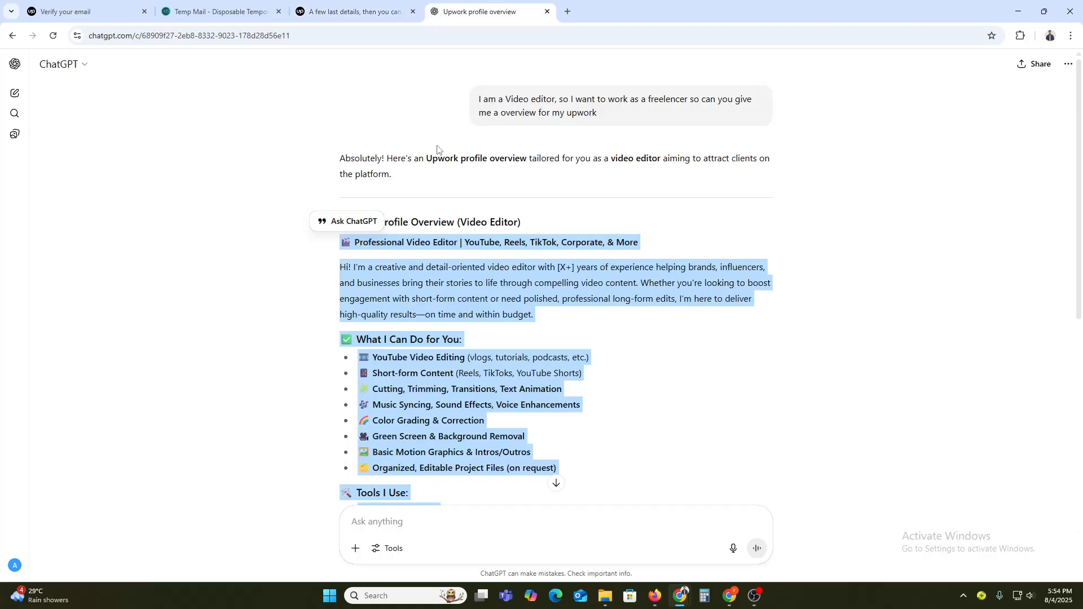
click(430, 524)
text(give e )
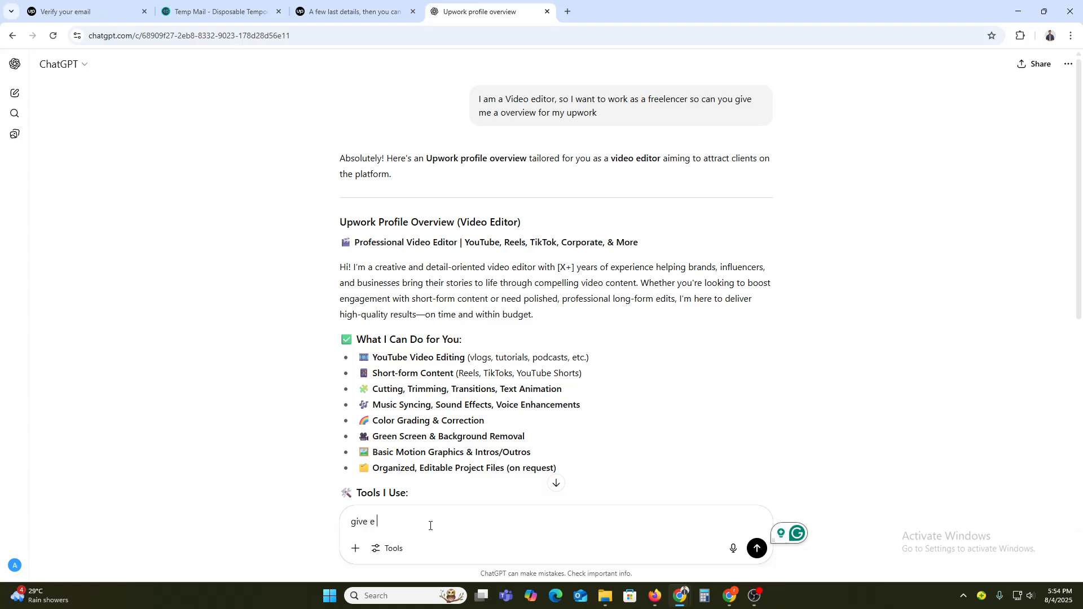
text(a profes)
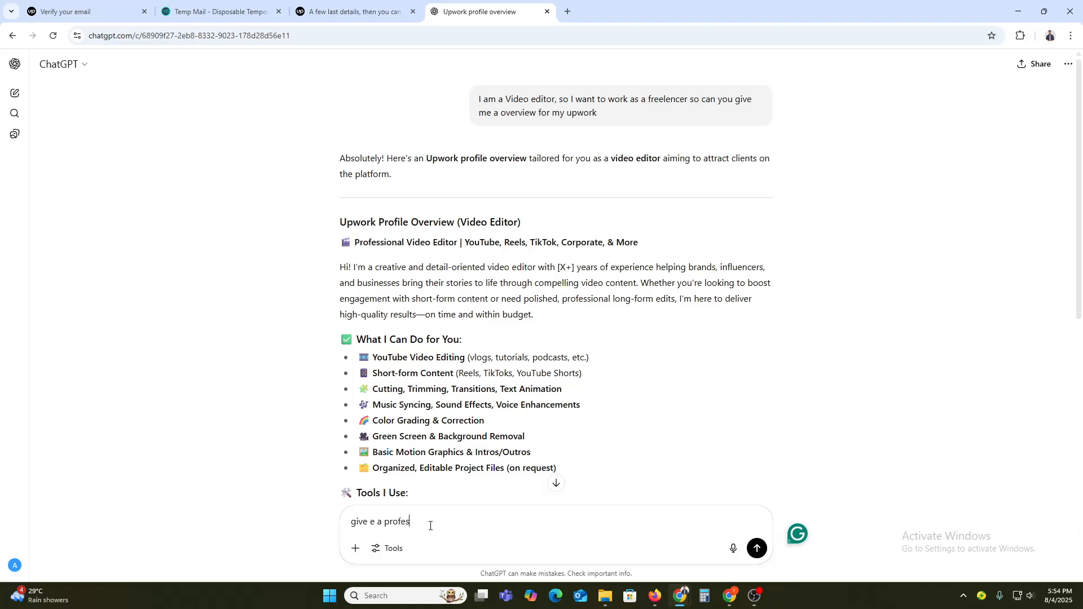
text(sional picr)
key(BackSpace)
text(tuy)
key(Return)
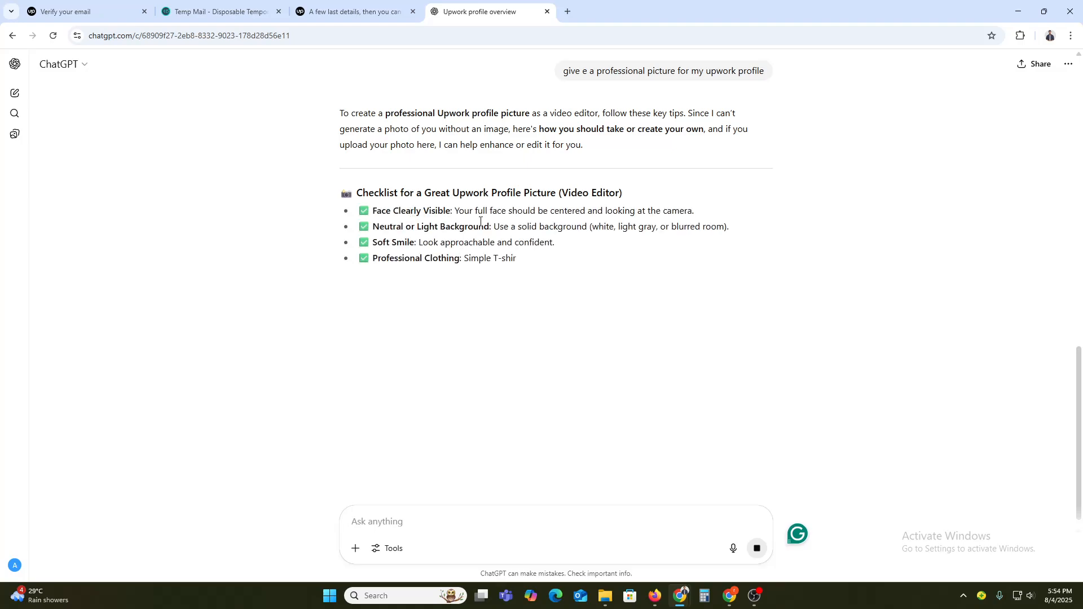
Step: Copy the "A neutral background (light gray or off-white)" suggestion from ChatGPT's reply and send it as a new prompt
drag(374, 215, 443, 211)
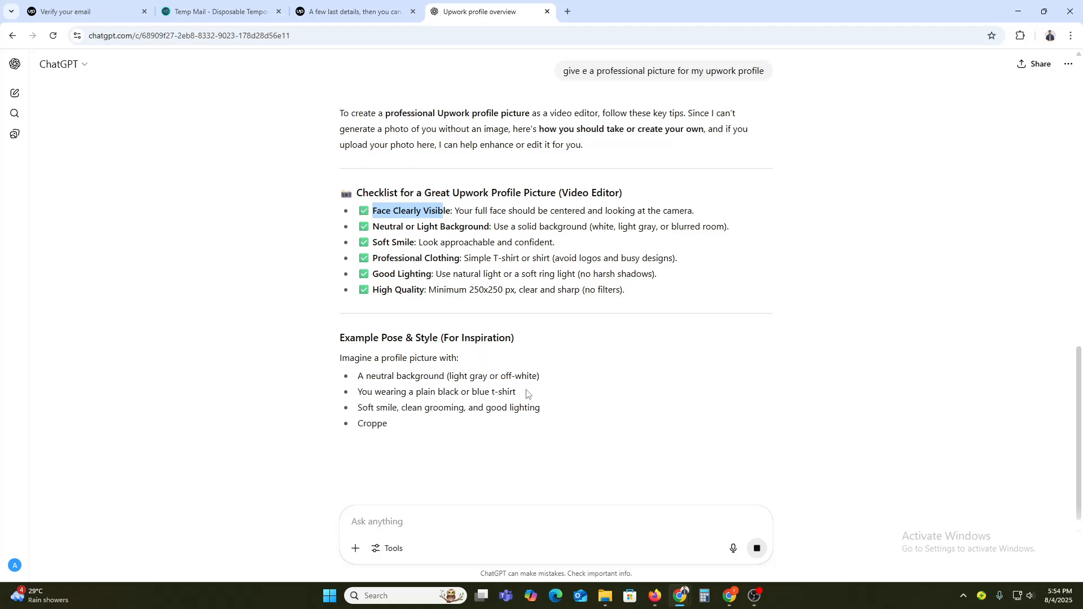
scroll(507, 418, down, 1)
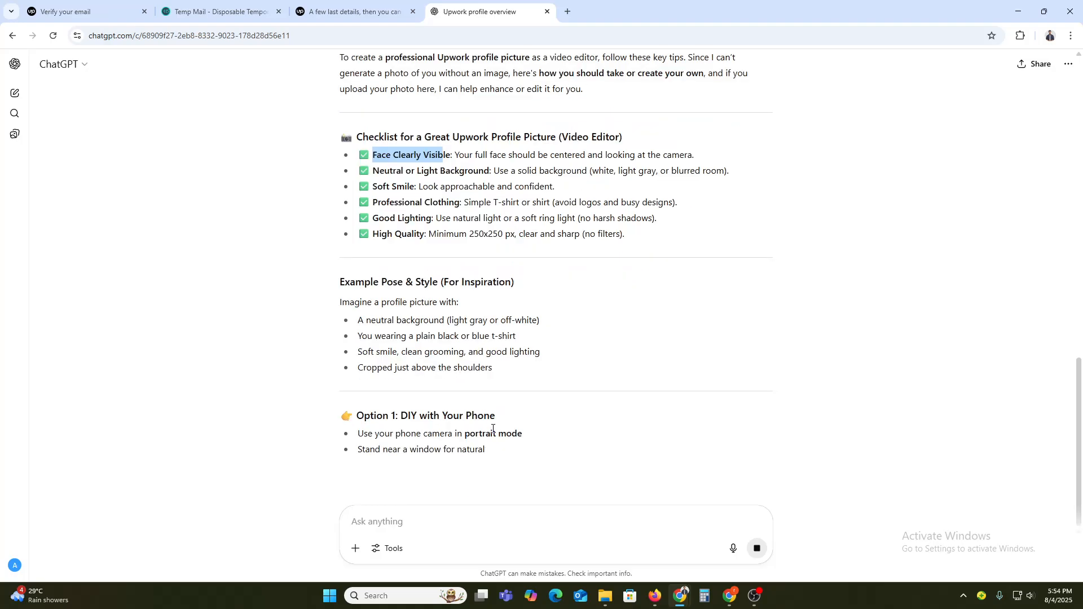
scroll(529, 461, down, 1)
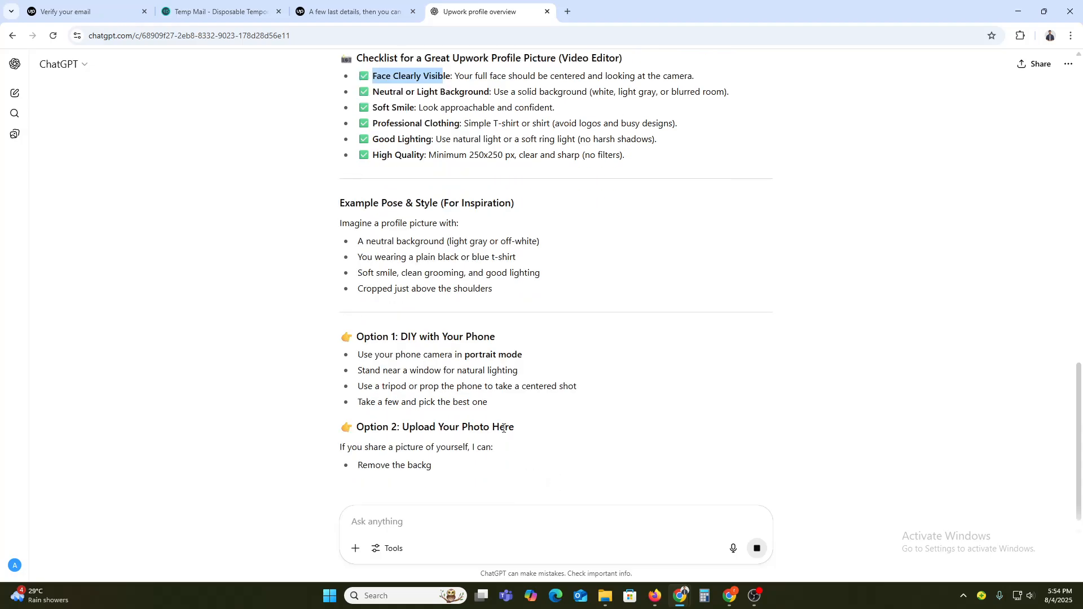
scroll(487, 433, up, 2)
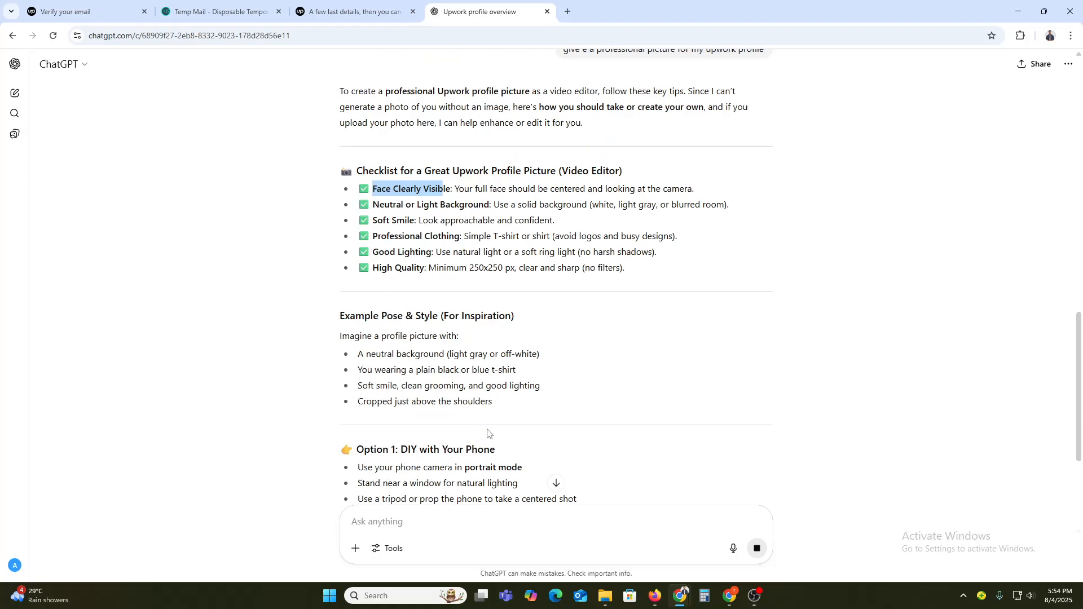
triple_click(398, 354)
key(ctrl+c)
click(421, 522)
key(ctrl+v)
key(Return)
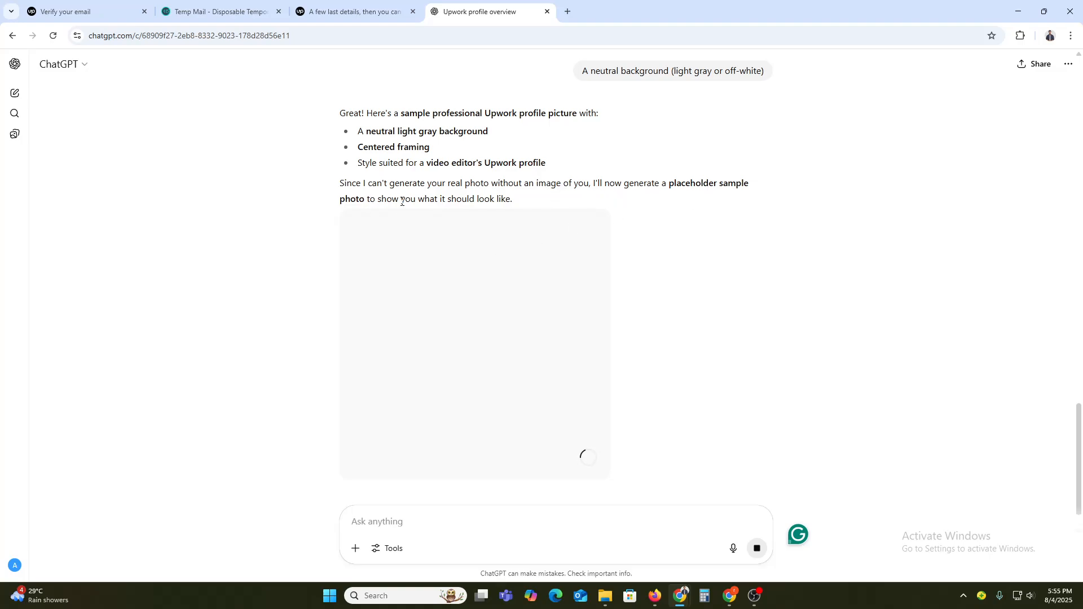
Step: Return to the Upwork tab and close the profile photo dialog
scroll(501, 311, down, 1)
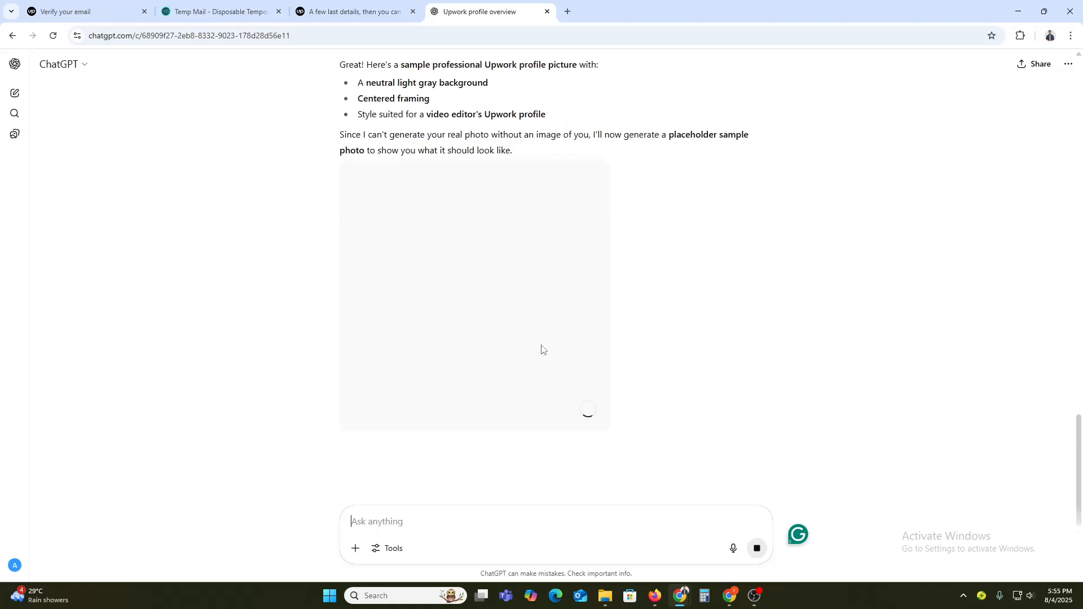
click(353, 11)
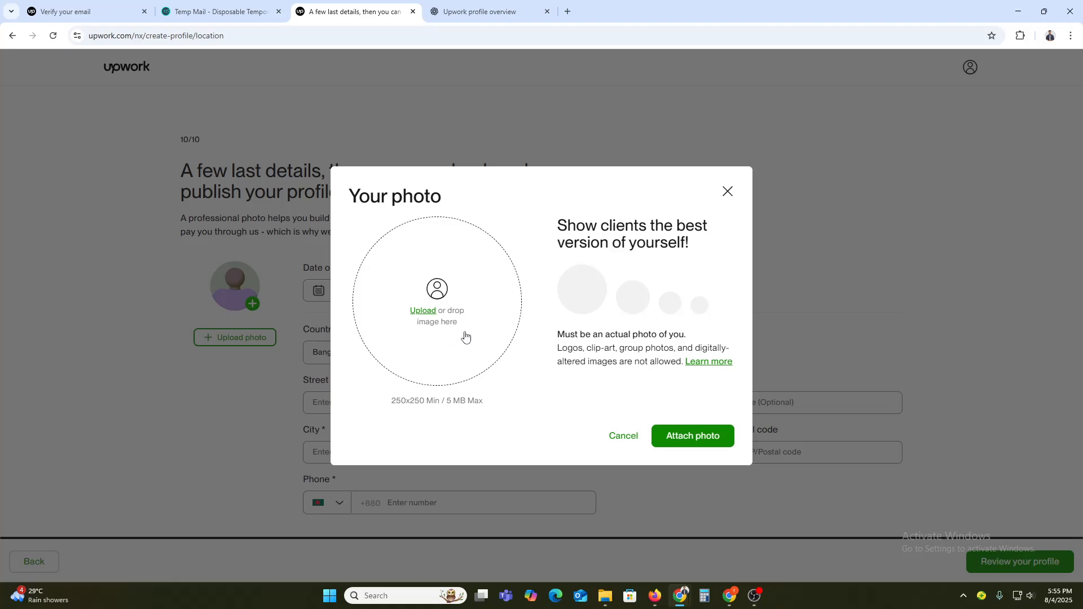
click(735, 193)
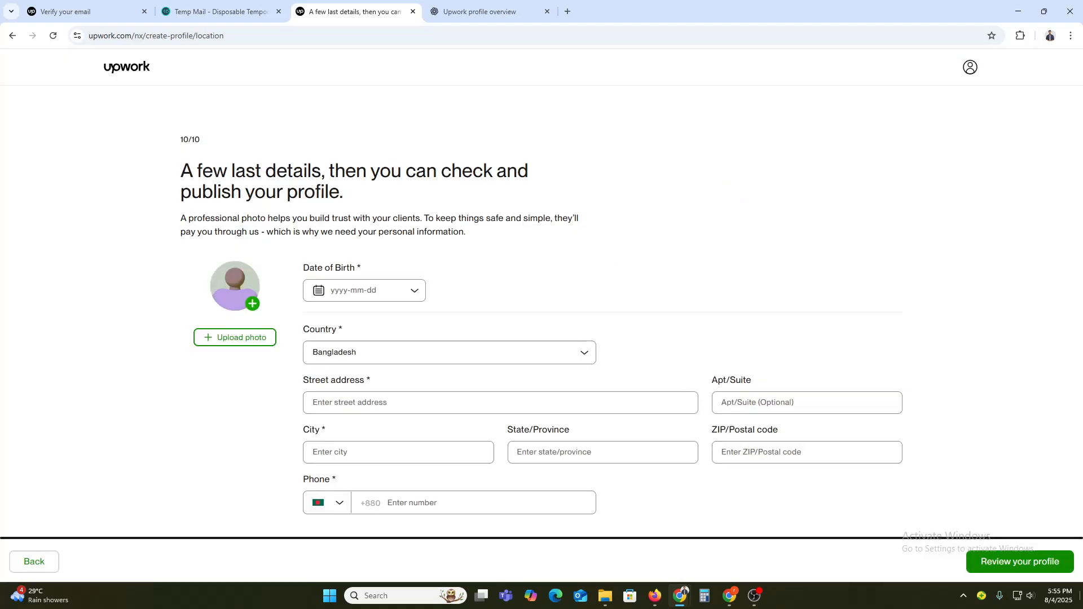
Step: Try to proceed to the profile review, then place the cursor in the street address field
click(1031, 567)
click(621, 381)
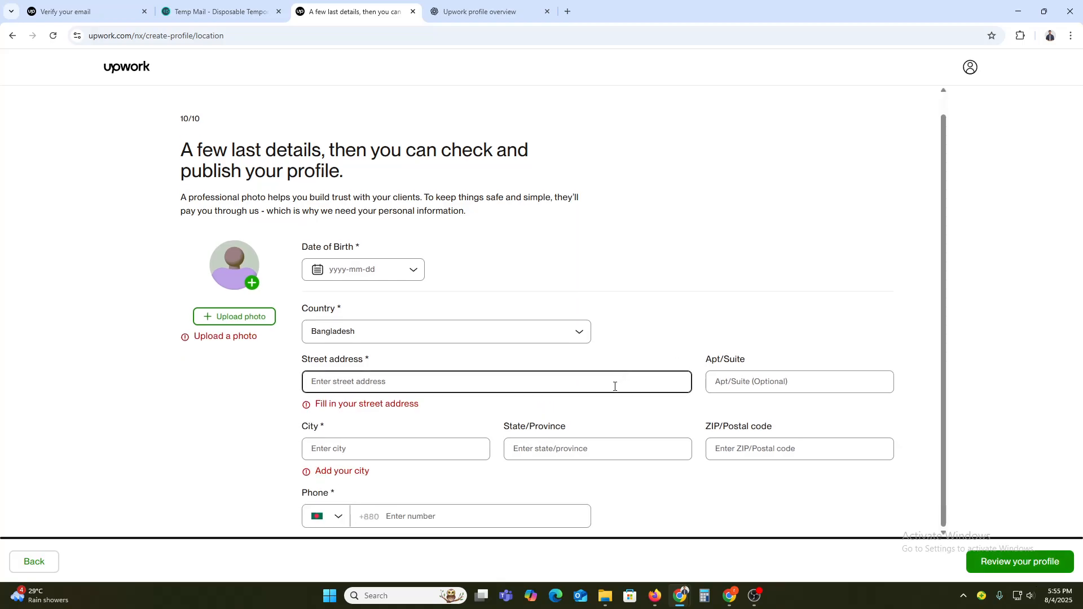